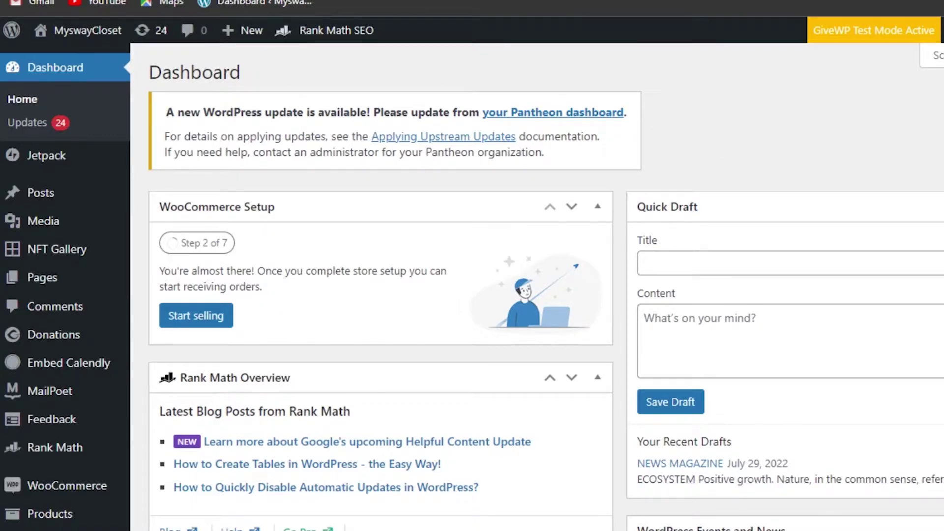
Look over the dashboard's At a Glance stats (1 post, 10 pages, WordPress 6.0.1) and select Plugins
scroll(546, 286, "down", 20)
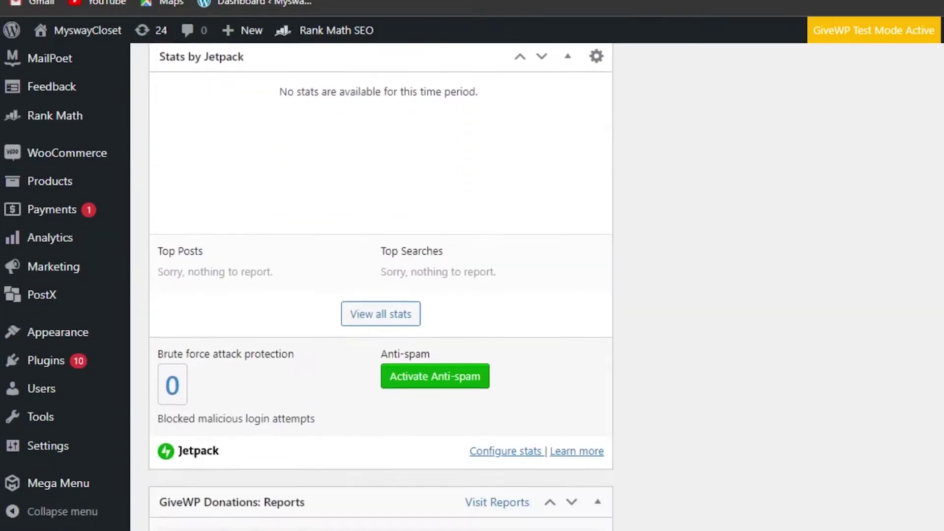
scroll(546, 285, "up", 15)
scroll(545, 285, "up", 7)
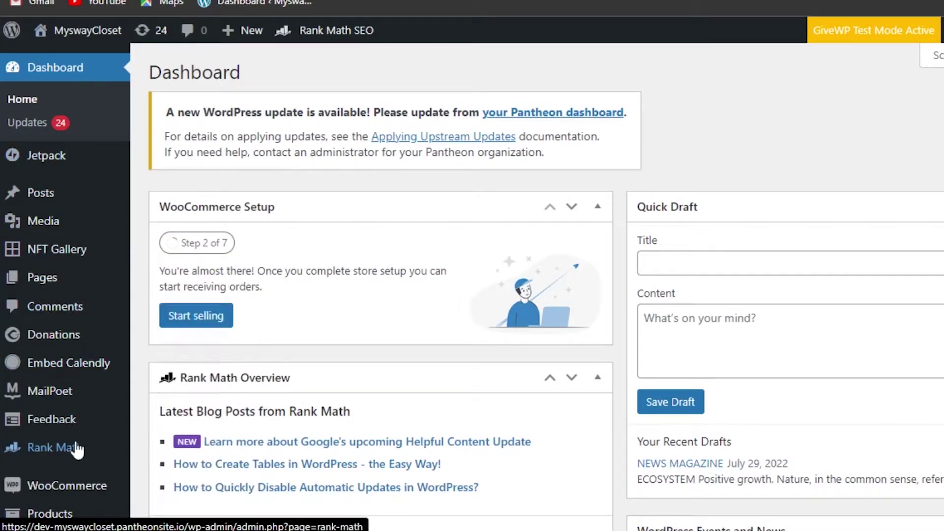
left_click(52, 419)
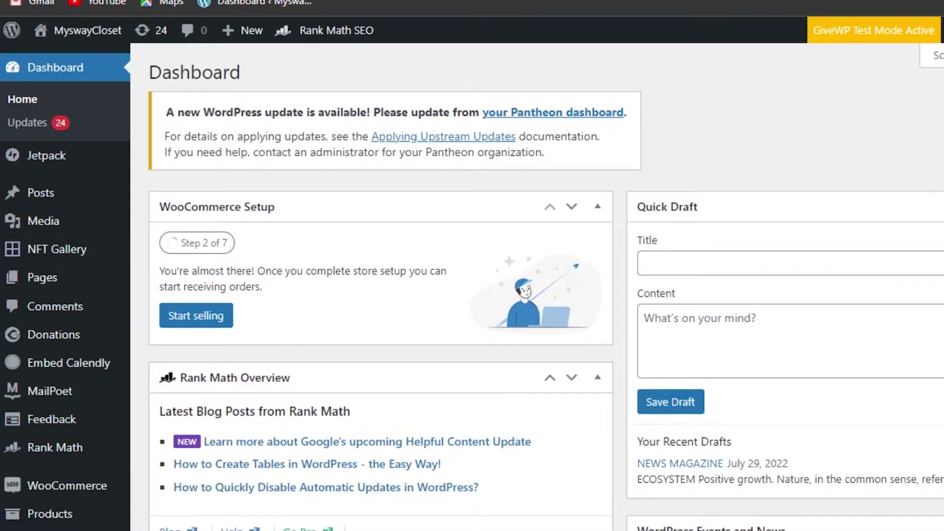
scroll(384, 295, "down", 7)
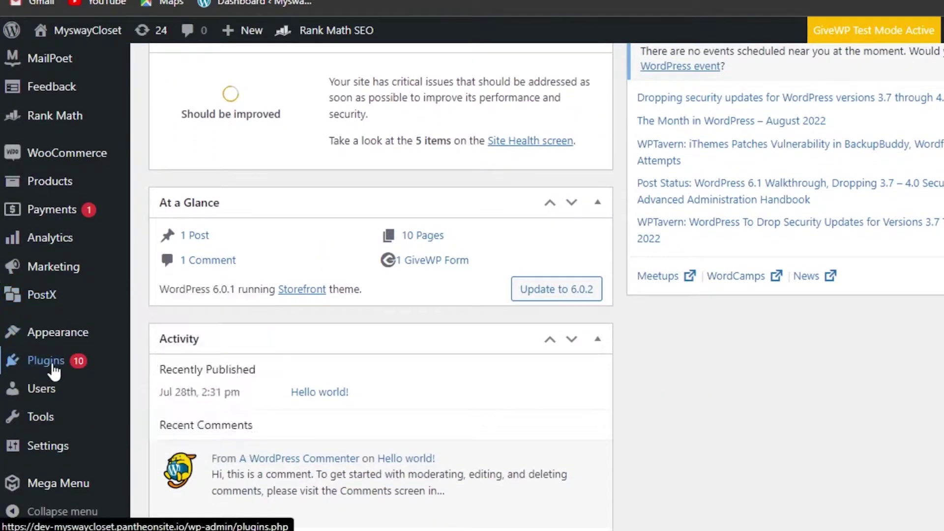
Search the Add Plugins directory for 'membership'
mouse_move(55, 372)
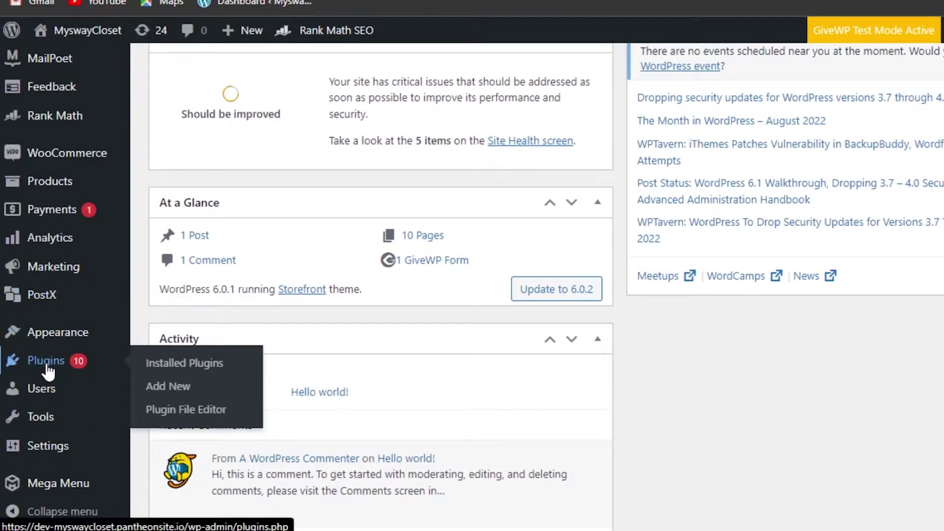
left_click(166, 391)
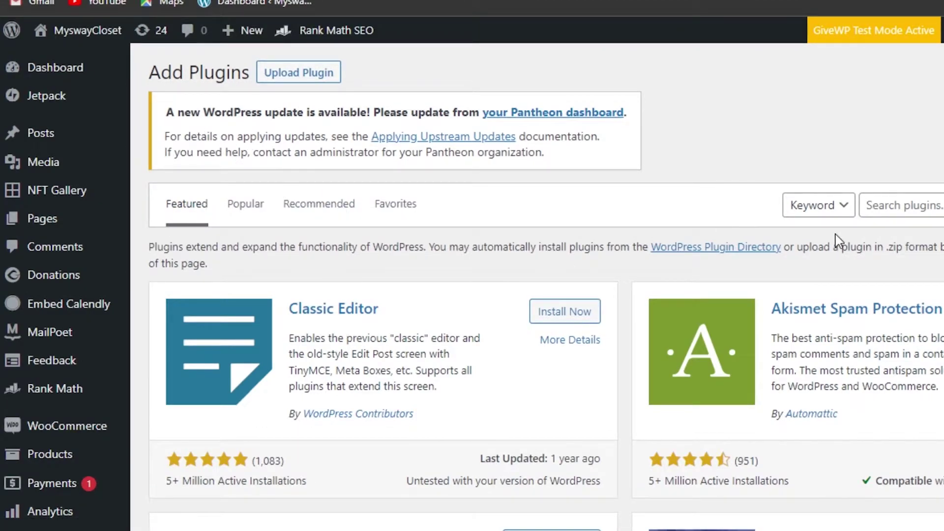
left_click(910, 205)
type("m")
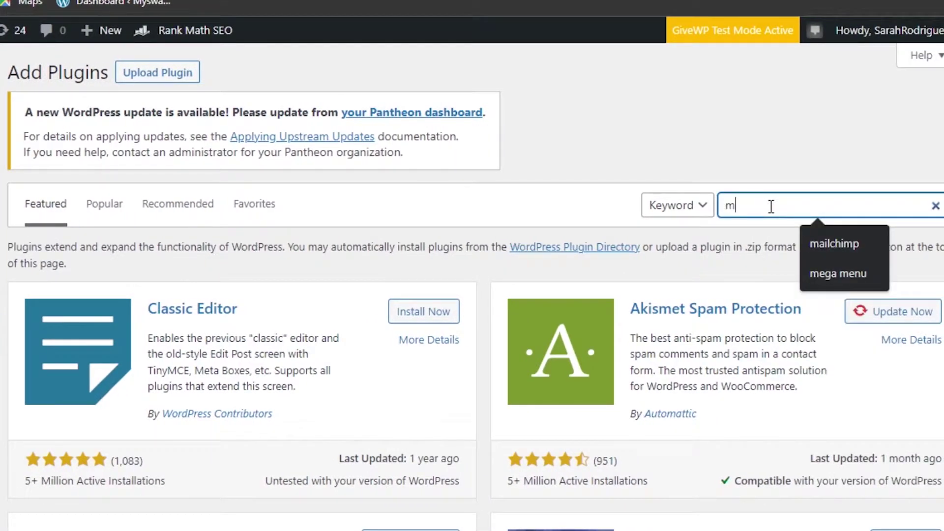
type("embership")
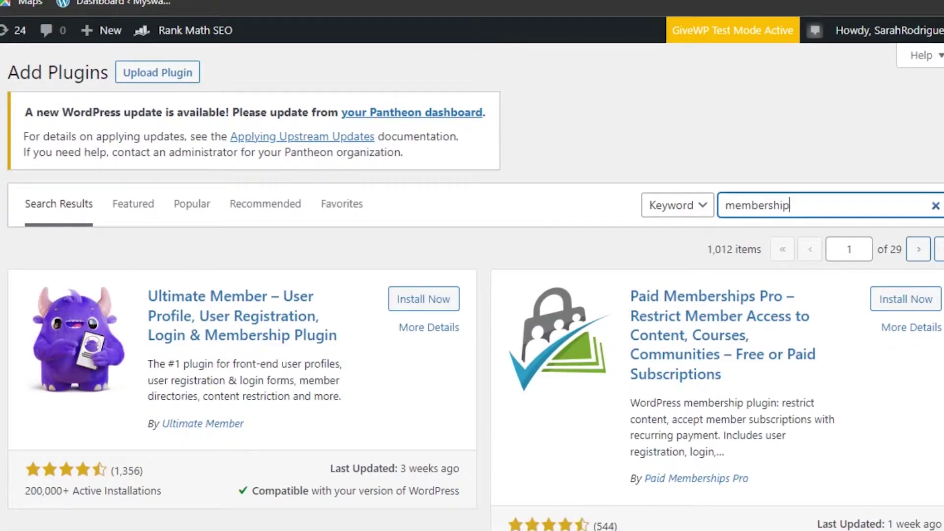
Browse the 1,012 'membership' results, led by Ultimate Member and Paid Memberships Pro
left_click_drag(650, 403, 657, 448)
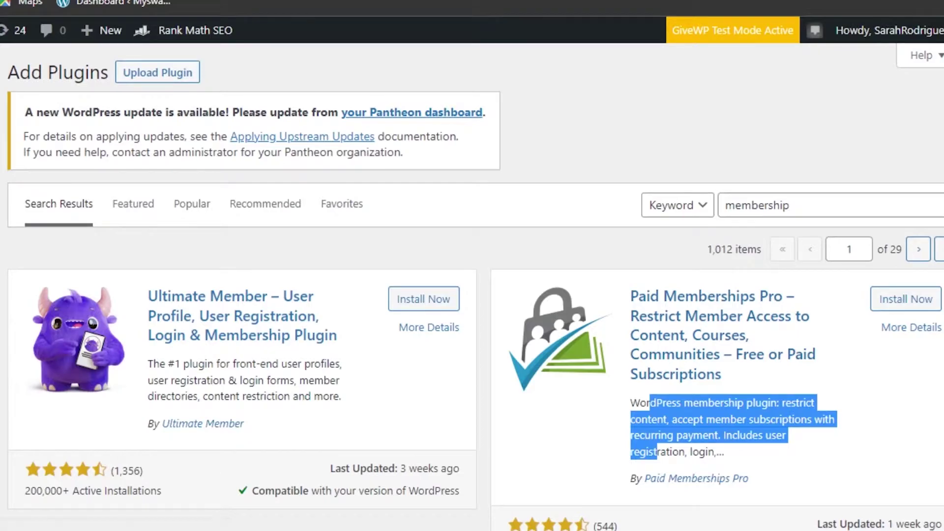
scroll(728, 344, "down", 5)
scroll(908, 96, "down", 2)
scroll(908, 96, "up", 6)
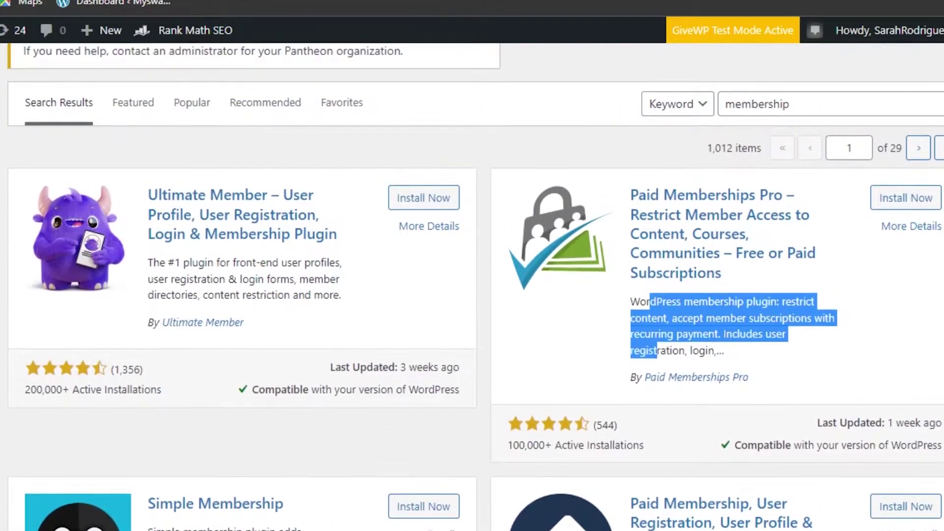
left_click(903, 80)
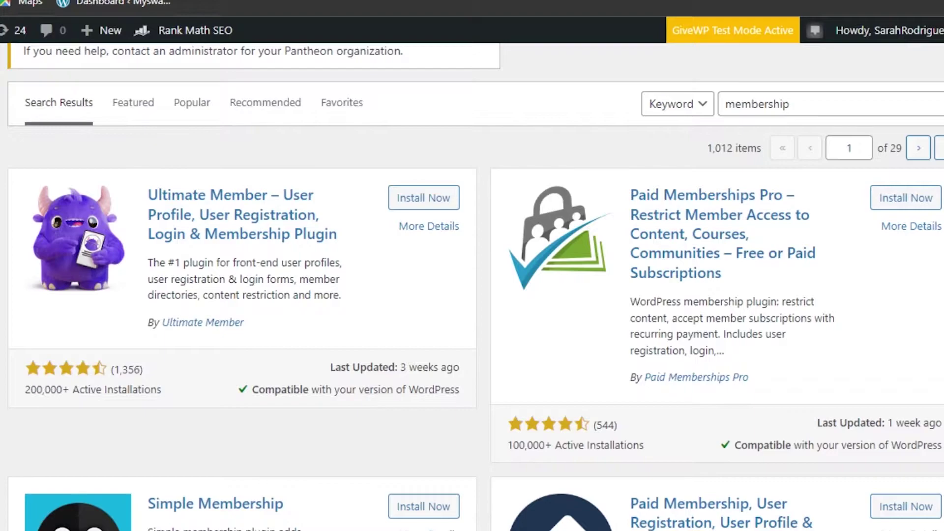
scroll(375, 226, "down", 5)
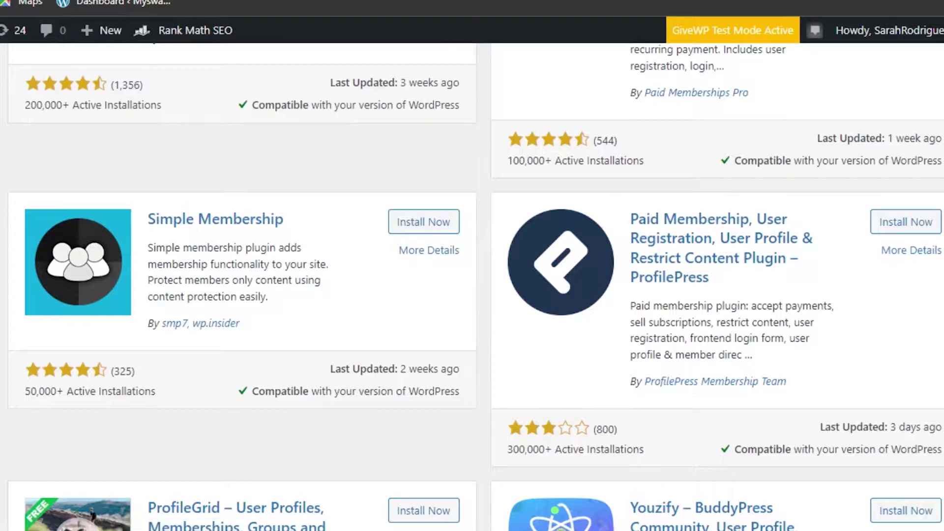
scroll(727, 223, "down", 1)
scroll(472, 285, "down", 8)
scroll(472, 285, "up", 10)
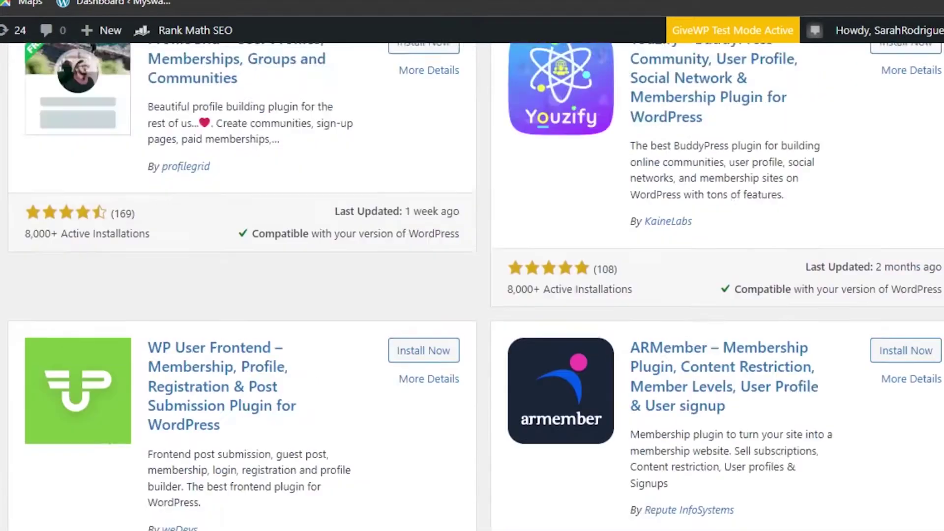
scroll(472, 285, "up", 3)
scroll(472, 285, "down", 2)
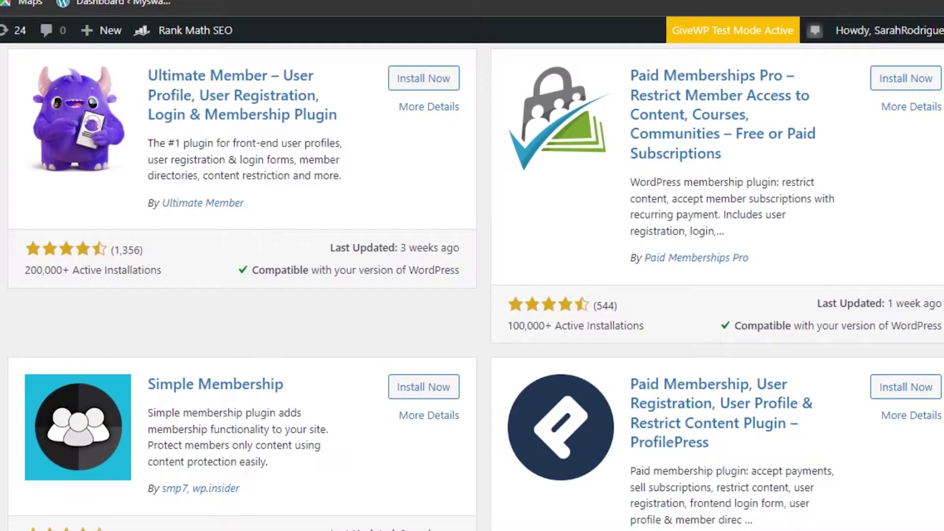
scroll(472, 285, "up", 1)
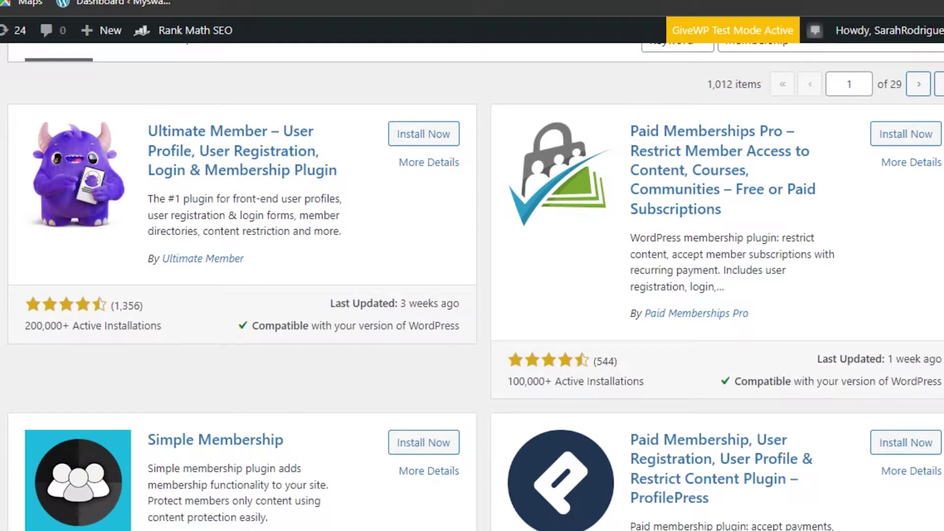
scroll(472, 285, "down", 2)
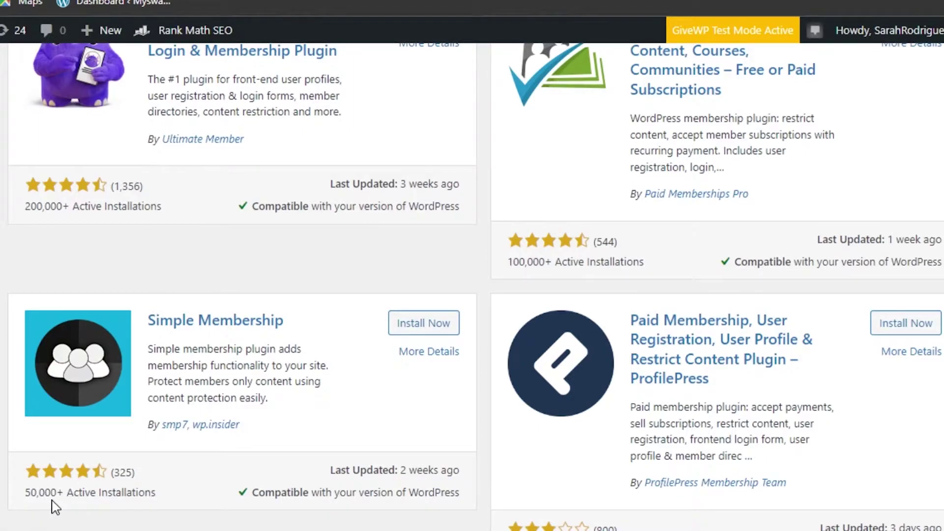
scroll(210, 269, "up", 3)
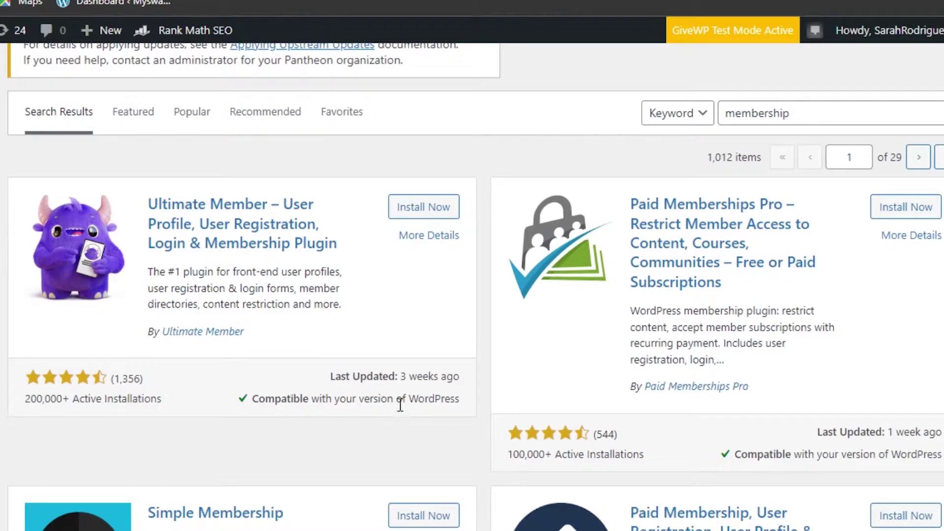
Install and activate Ultimate Member, then go to its dashboard
left_click(443, 209)
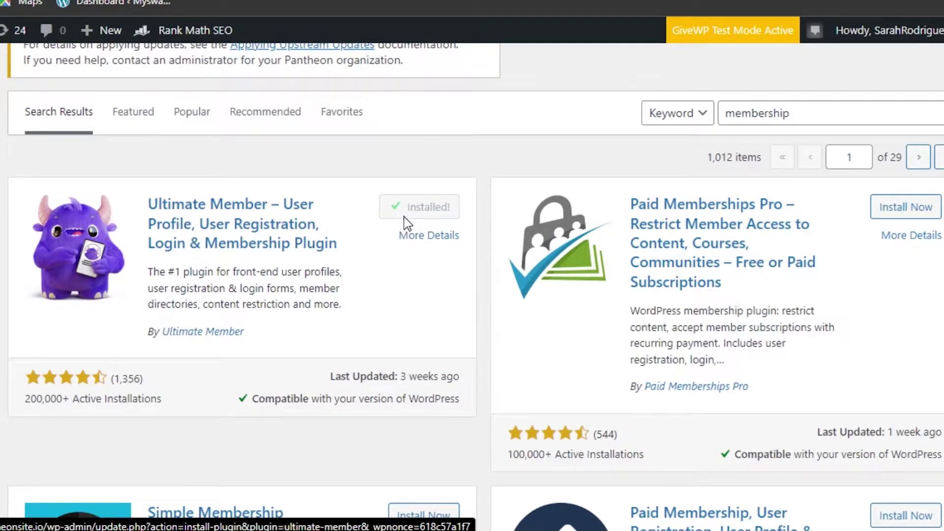
left_click(436, 214)
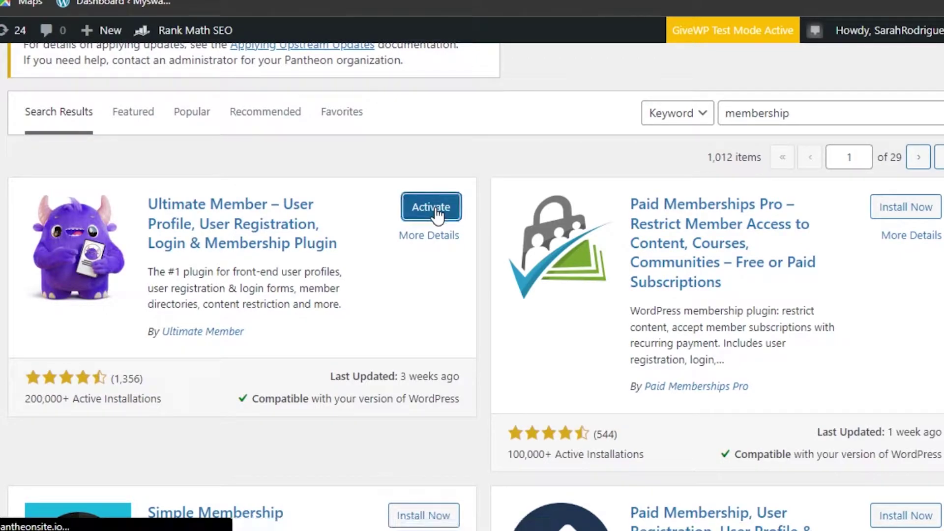
mouse_move(52, 307)
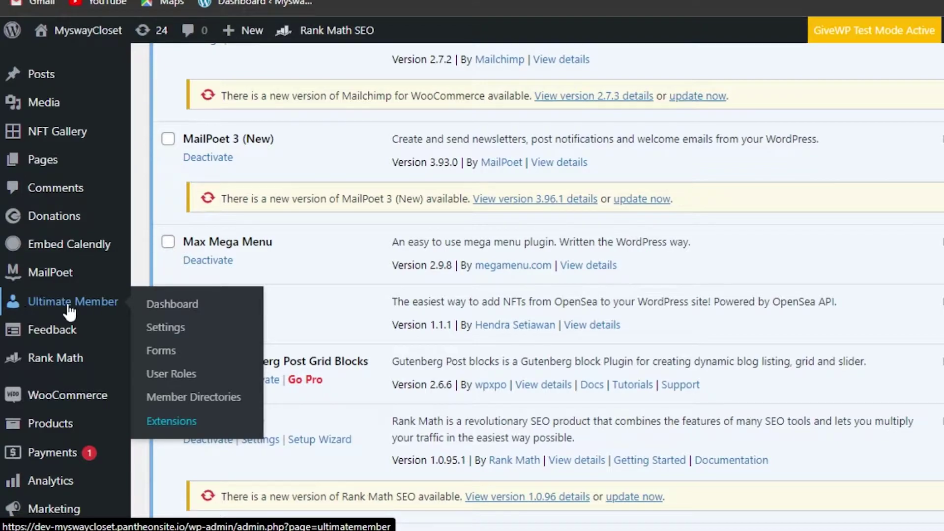
left_click(176, 306)
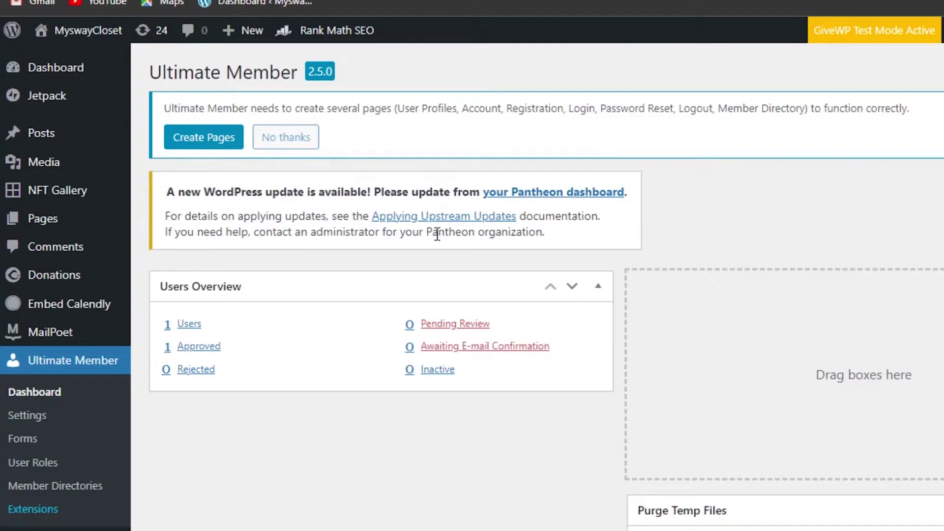
Decline the Create Pages notice and review the stats: 1 user, 1 approved, none pending
scroll(536, 295, "down", 5)
scroll(536, 295, "up", 5)
left_click(286, 137)
scroll(290, 119, "down", 2)
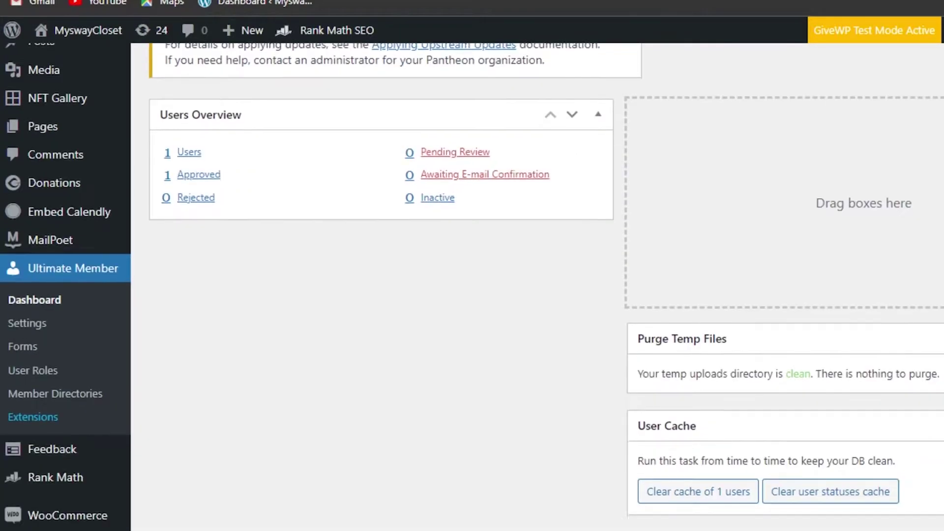
scroll(290, 119, "up", 2)
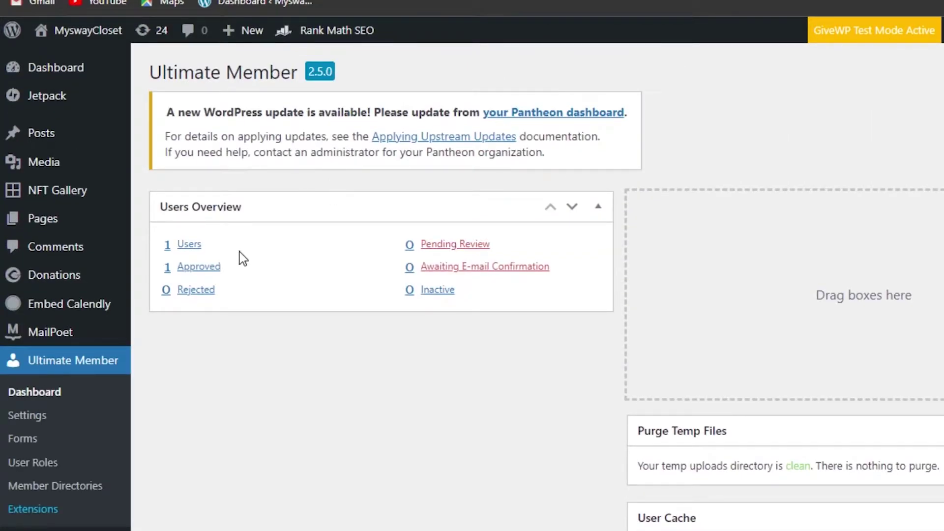
scroll(472, 286, "down", 3)
scroll(472, 286, "up", 3)
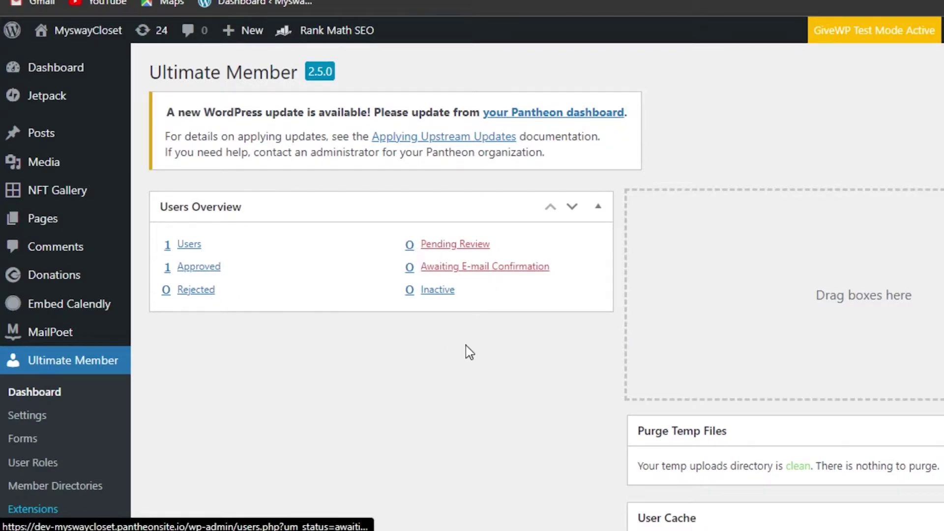
scroll(878, 194, "down", 3)
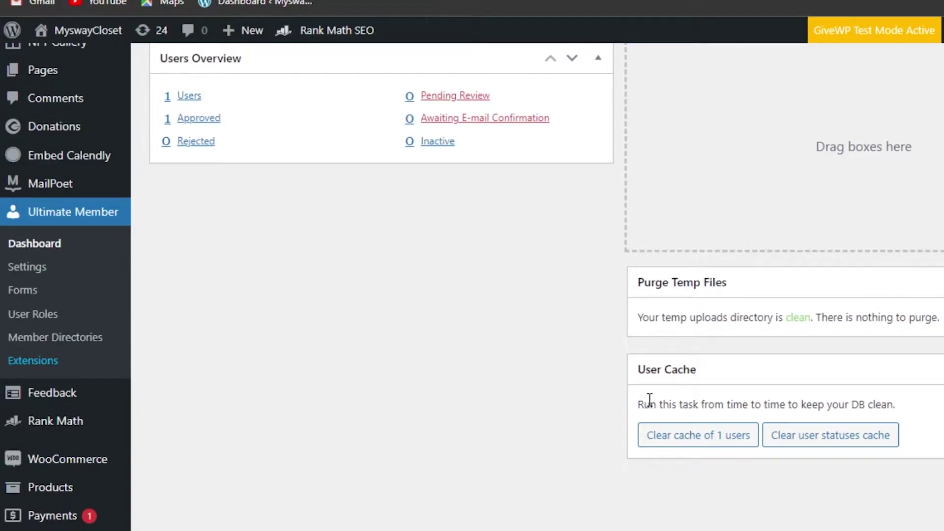
scroll(537, 286, "up", 3)
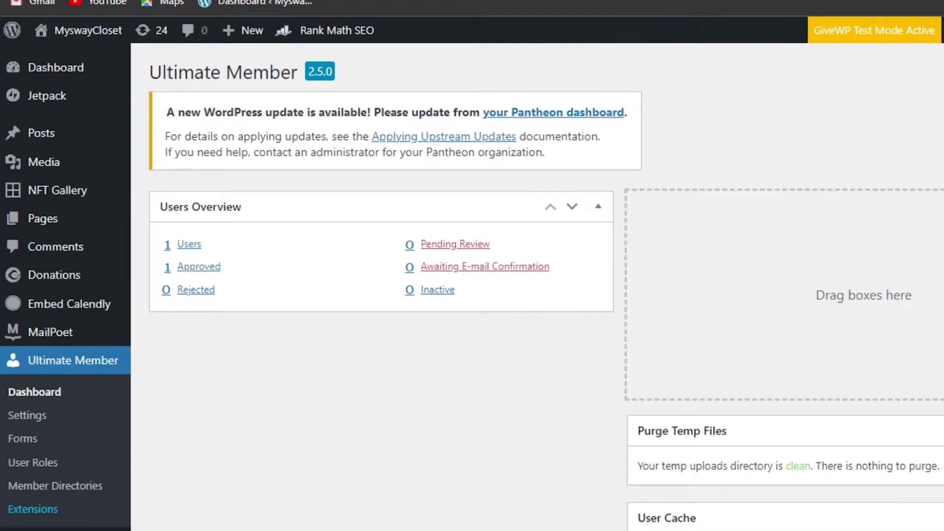
Review Ultimate Member's General page assignments, User through Password Reset, all set to Sample Page
left_click(29, 416)
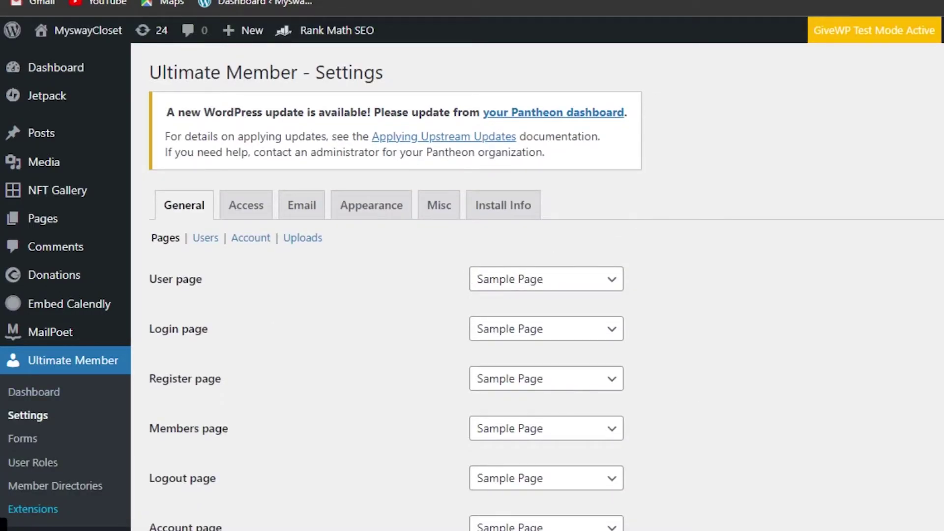
scroll(472, 288, "down", 3)
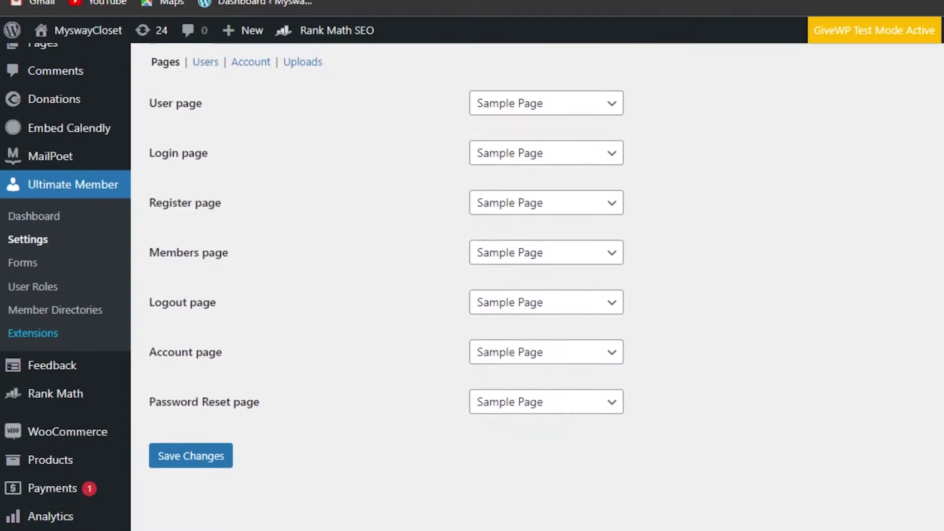
scroll(472, 287, "up", 3)
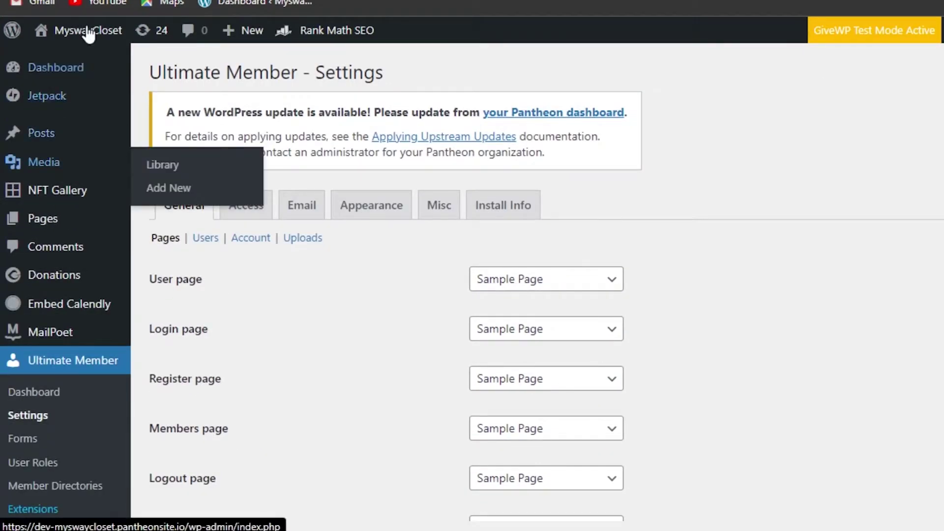
mouse_move(74, 41)
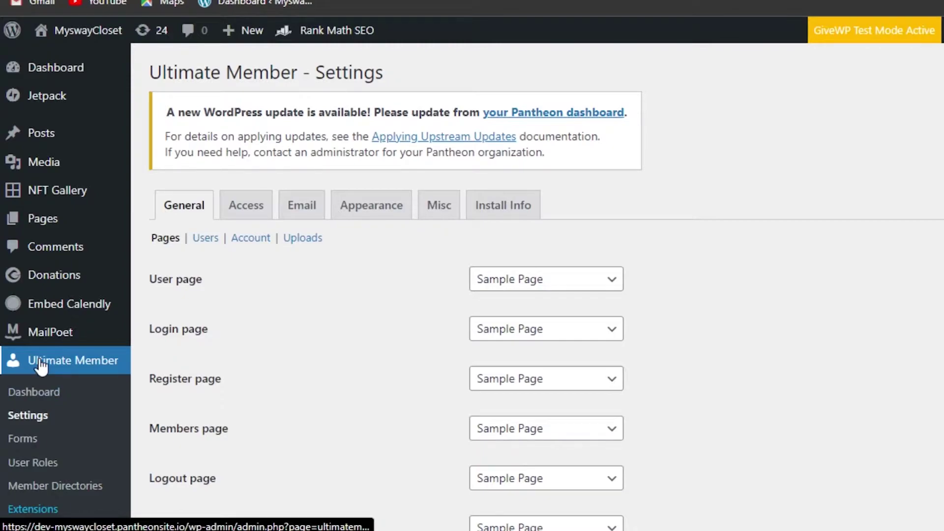
scroll(472, 282, "down", 5)
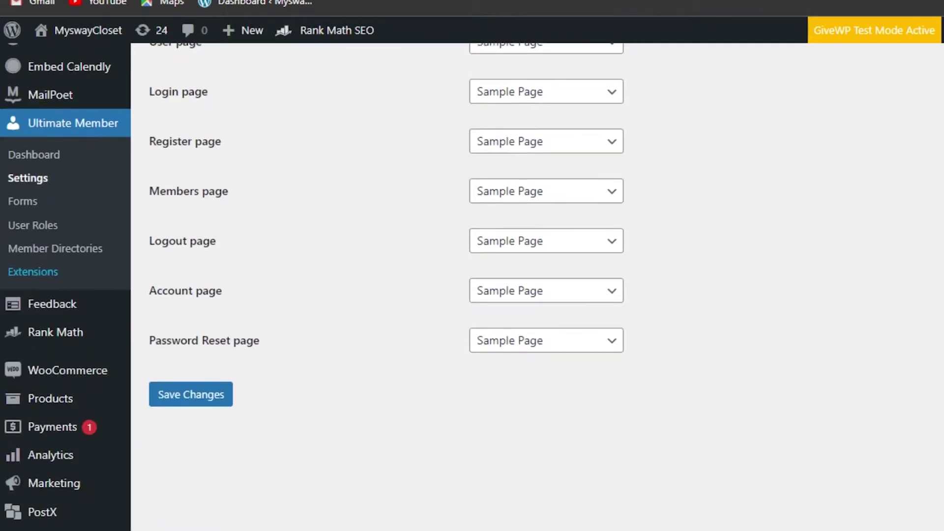
scroll(472, 283, "up", 2)
left_click(567, 127)
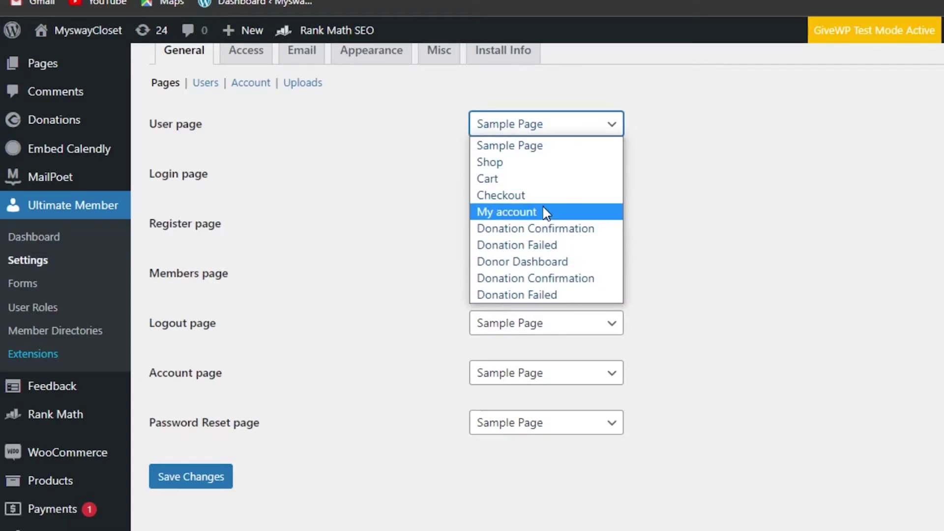
mouse_move(45, 70)
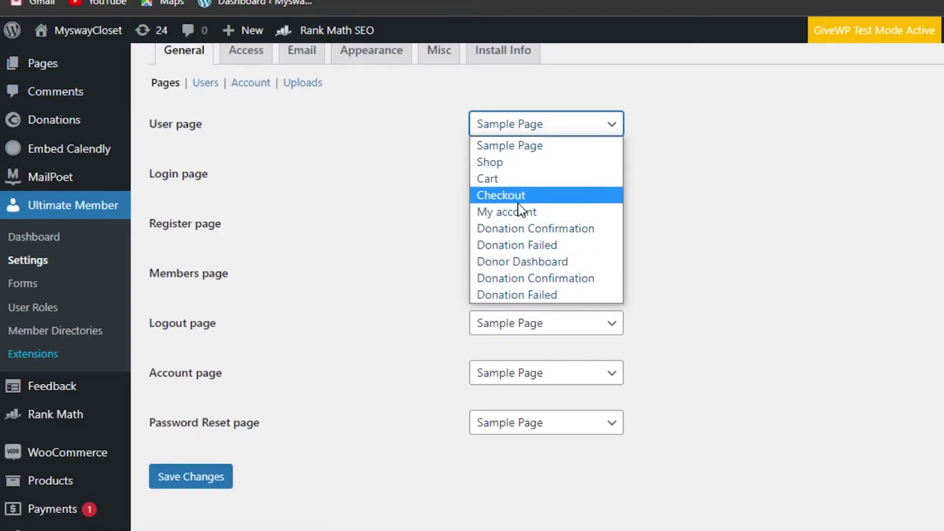
left_click(508, 147)
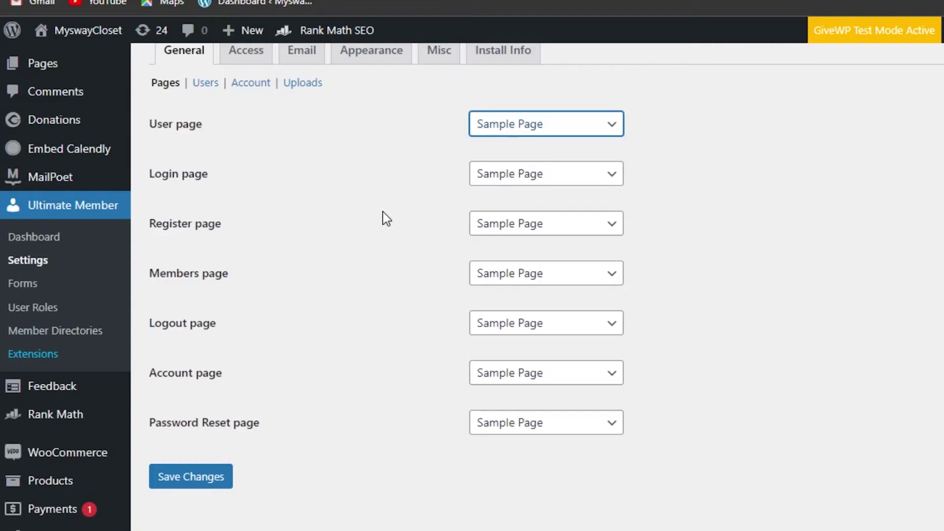
left_click(563, 174)
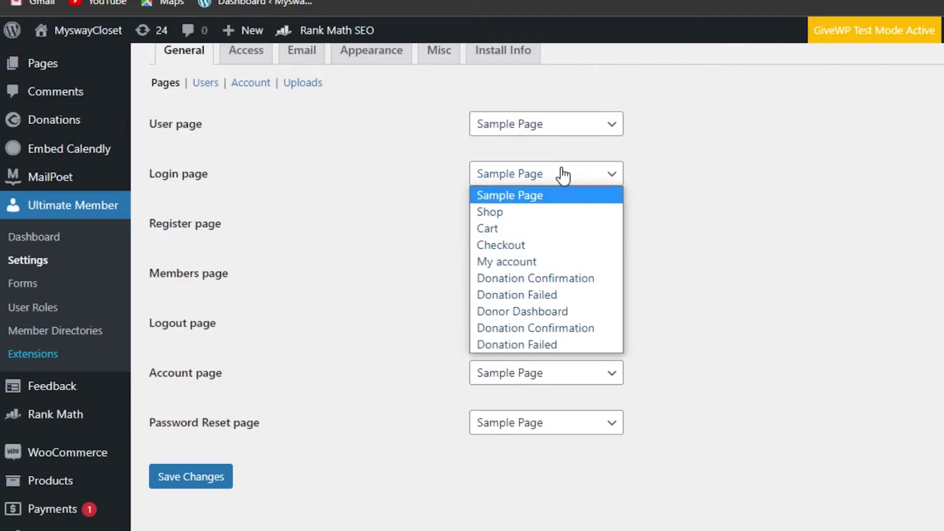
left_click(529, 197)
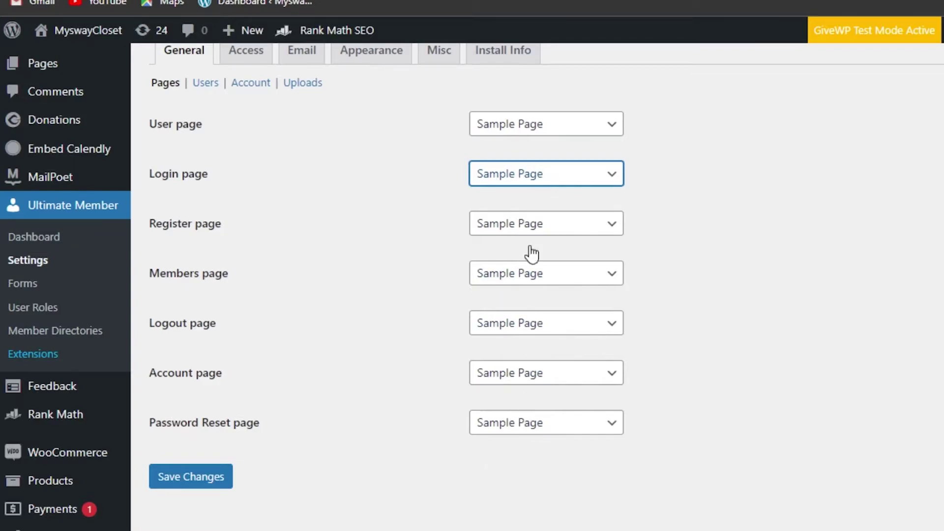
left_click(516, 281)
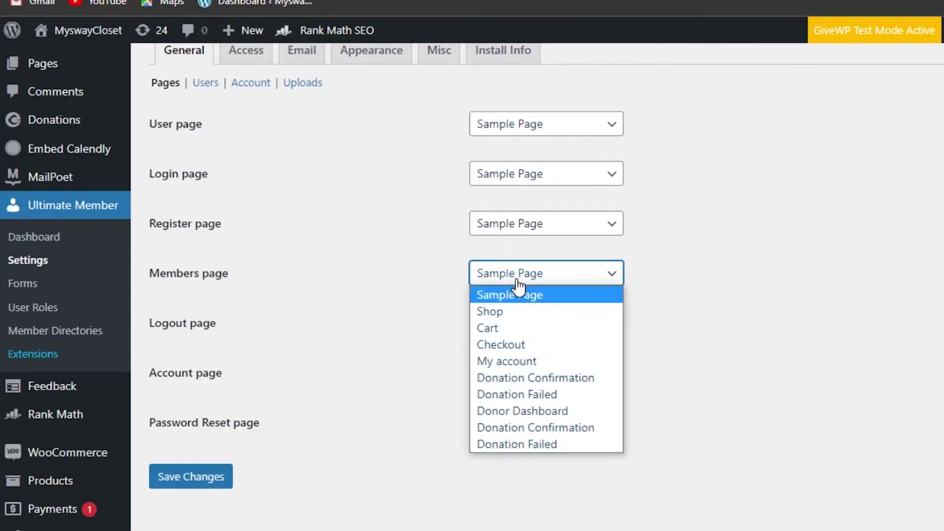
left_click(513, 332)
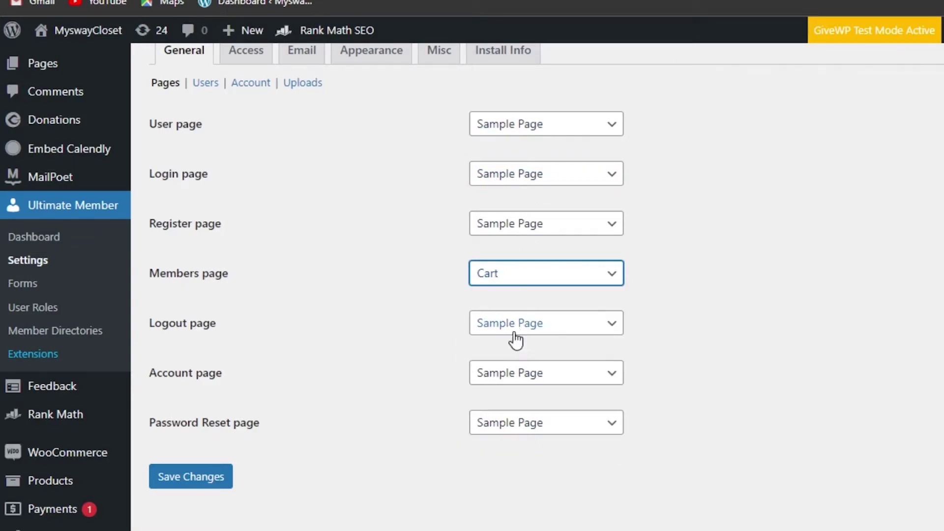
left_click(499, 274)
left_click(498, 295)
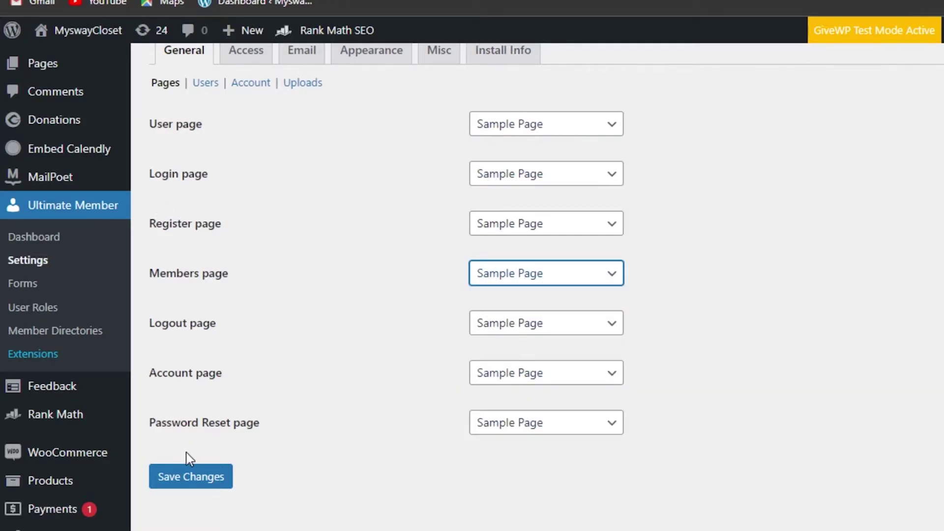
scroll(187, 458, "up", 3)
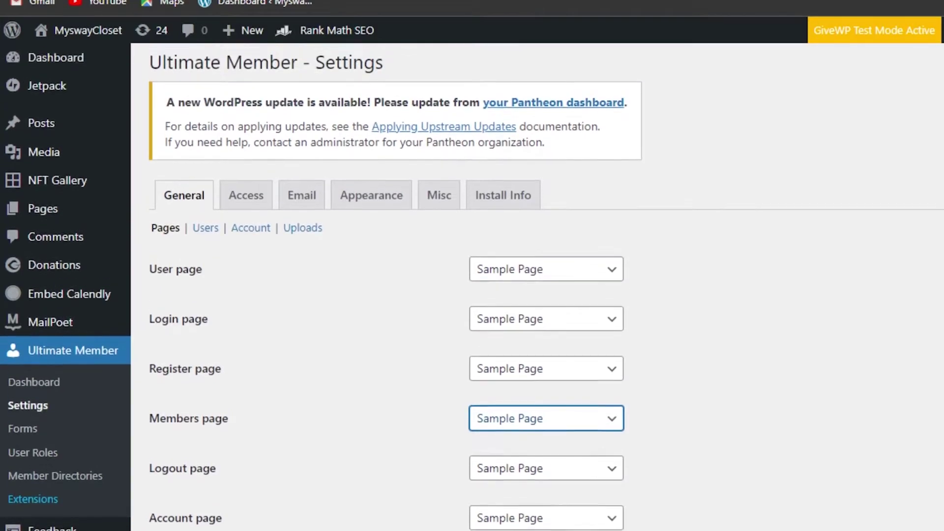
Stay on the General settings page and save the page assignments
left_click(244, 211)
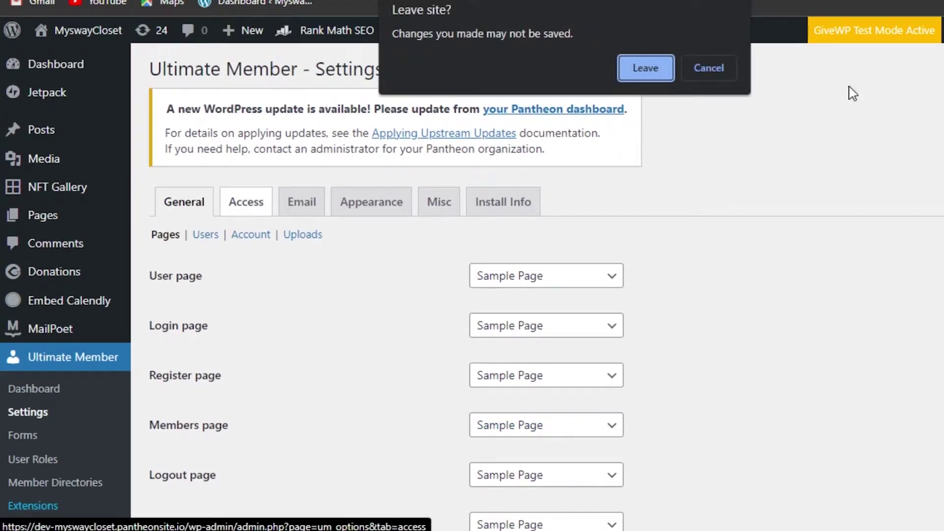
left_click(727, 70)
scroll(171, 461, "down", 4)
left_click(173, 445)
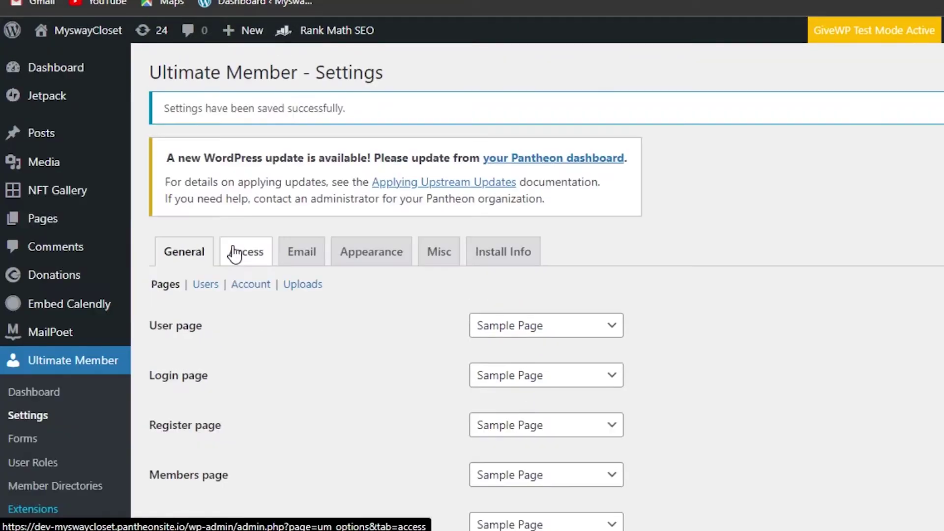
Set Global Site Access to 'Site accessible to Logged In Users'
left_click(254, 250)
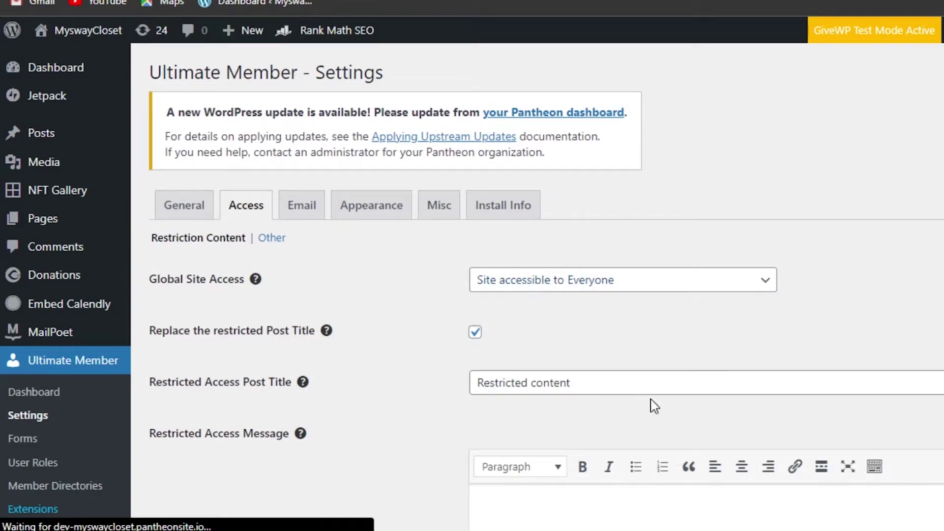
scroll(781, 374, "down", 9)
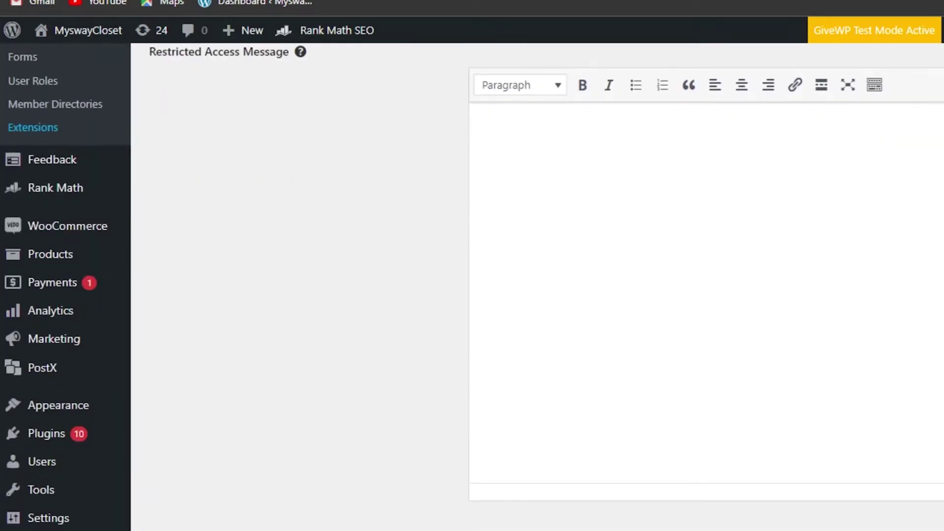
scroll(541, 295, "up", 1)
scroll(541, 295, "down", 3)
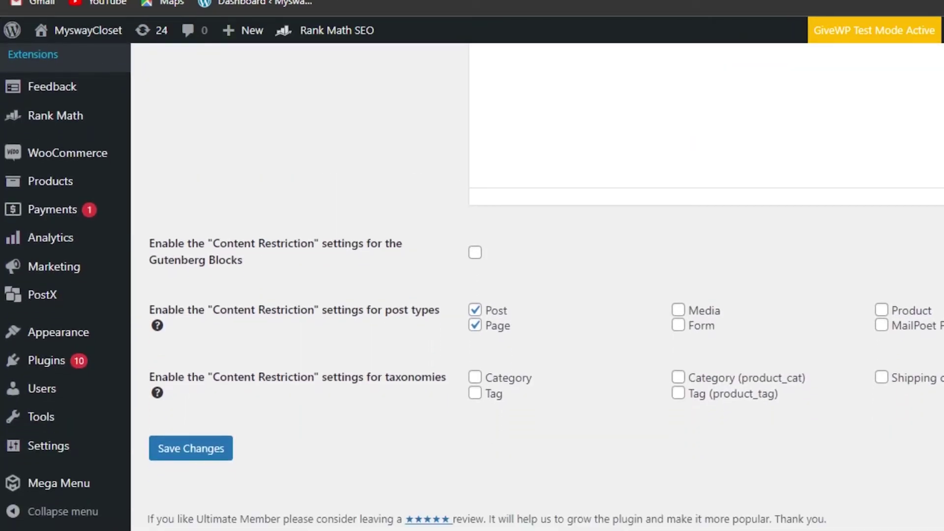
scroll(207, 233, "up", 10)
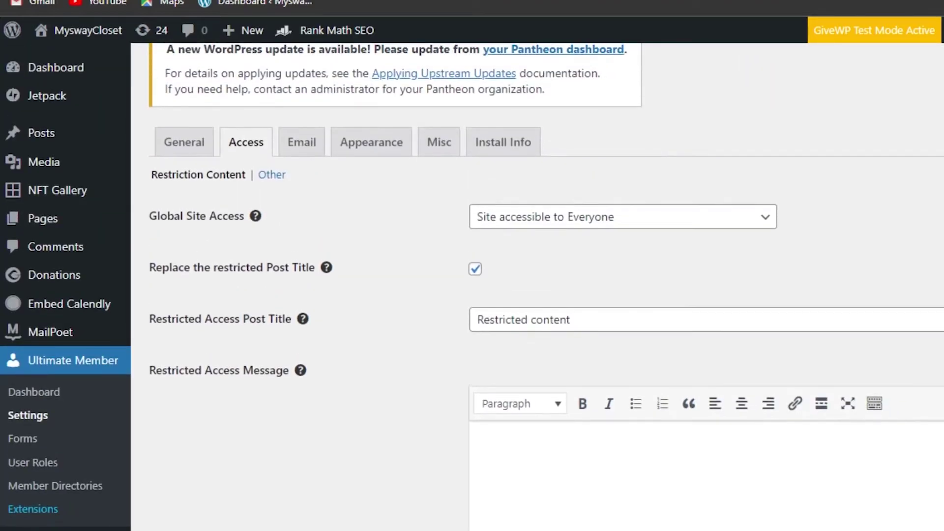
left_click(537, 222)
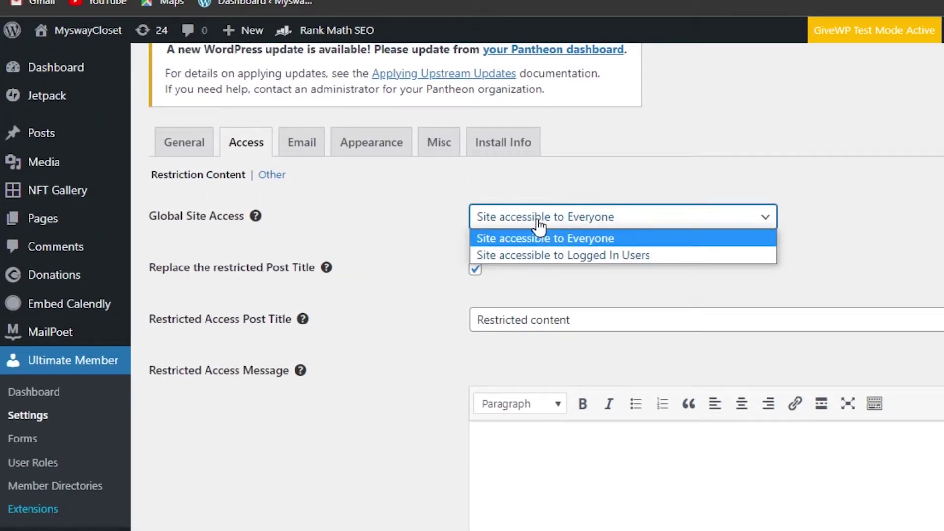
left_click(599, 256)
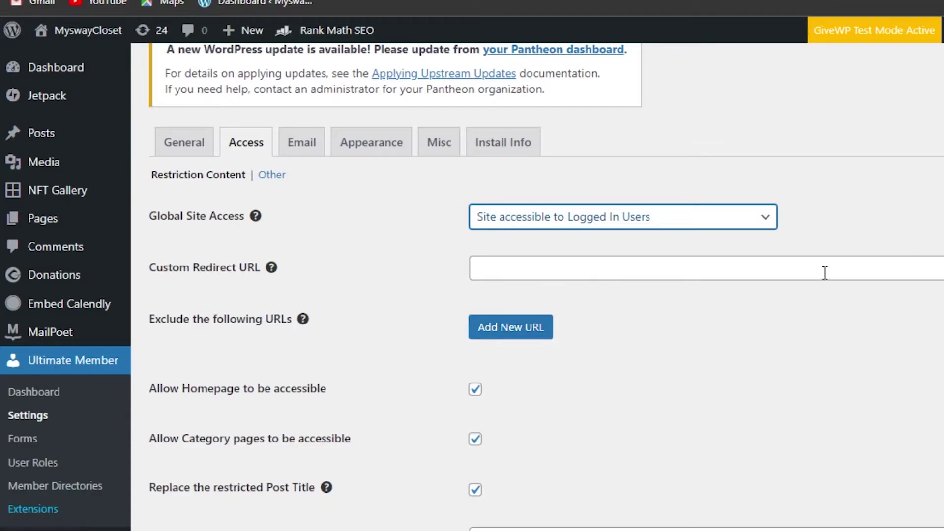
scroll(407, 123, "down", 5)
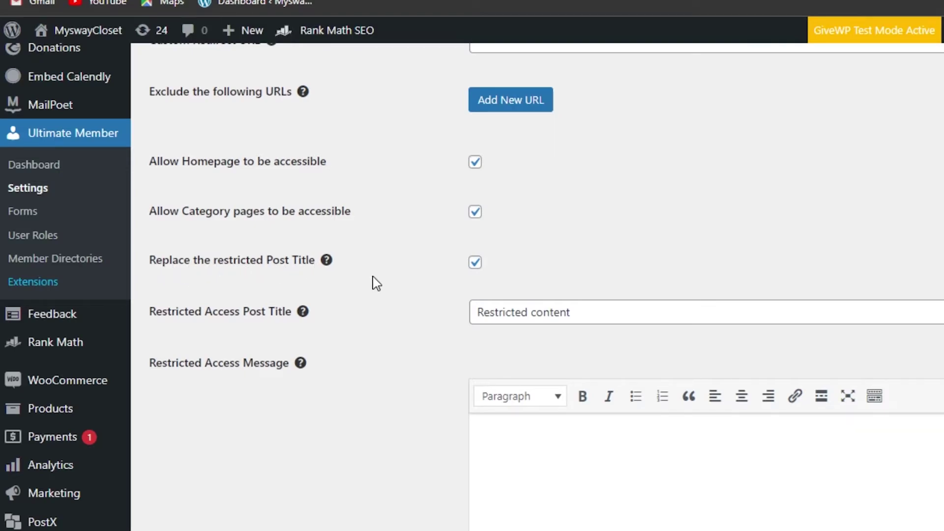
scroll(537, 286, "down", 8)
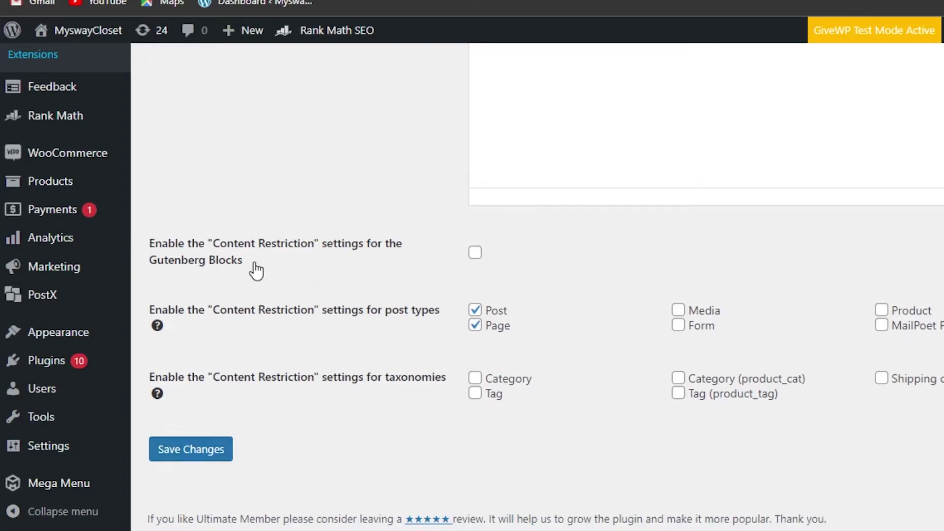
scroll(865, 343, "up", 10)
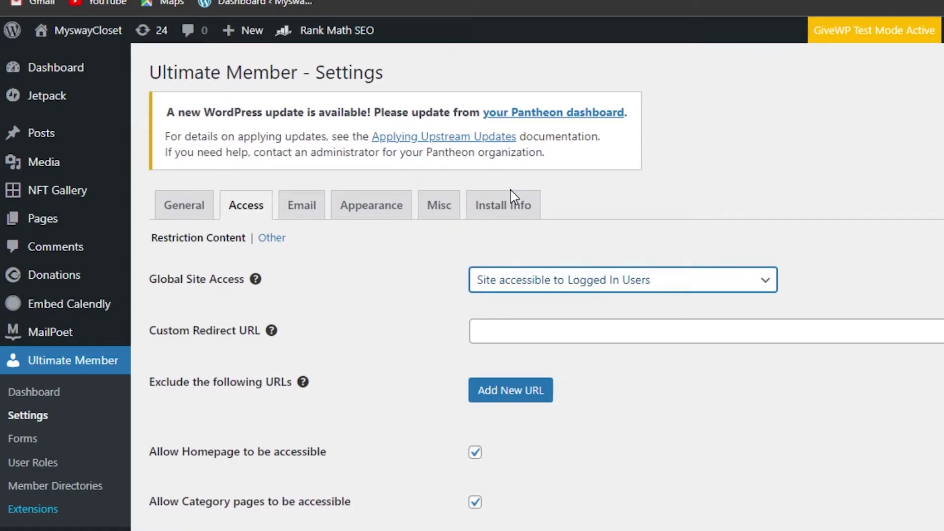
left_click(305, 213)
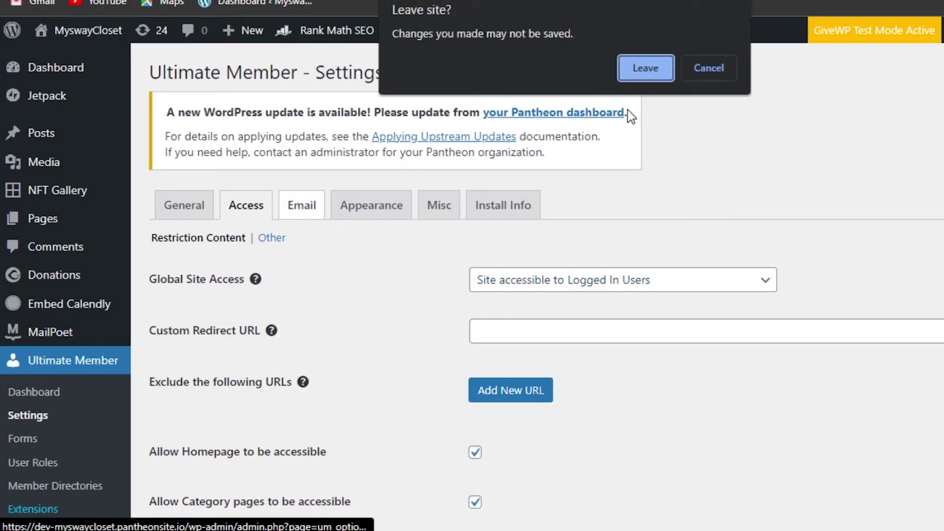
Leave the Access page and review email notifications, e.g. enabled Account Welcome, disabled Account Activation
left_click(647, 68)
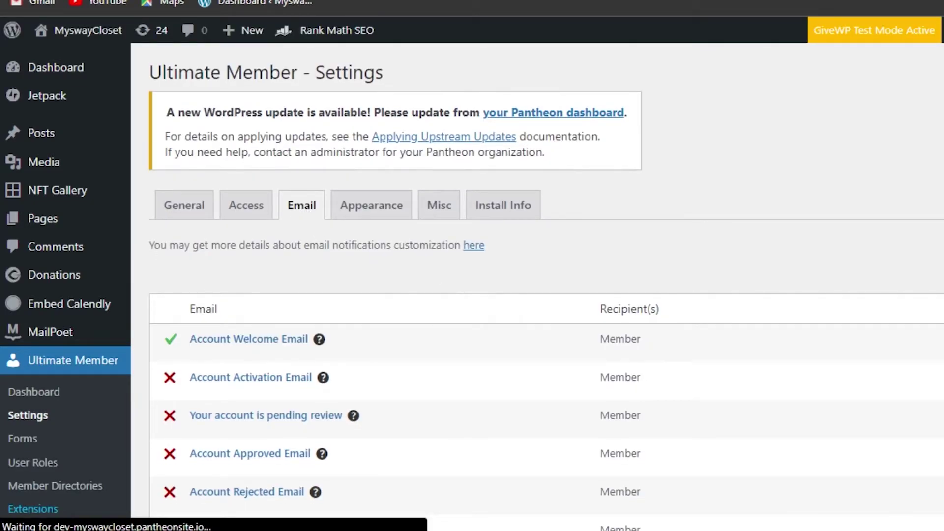
scroll(635, 391, "down", 1)
scroll(546, 285, "down", 9)
scroll(546, 285, "up", 5)
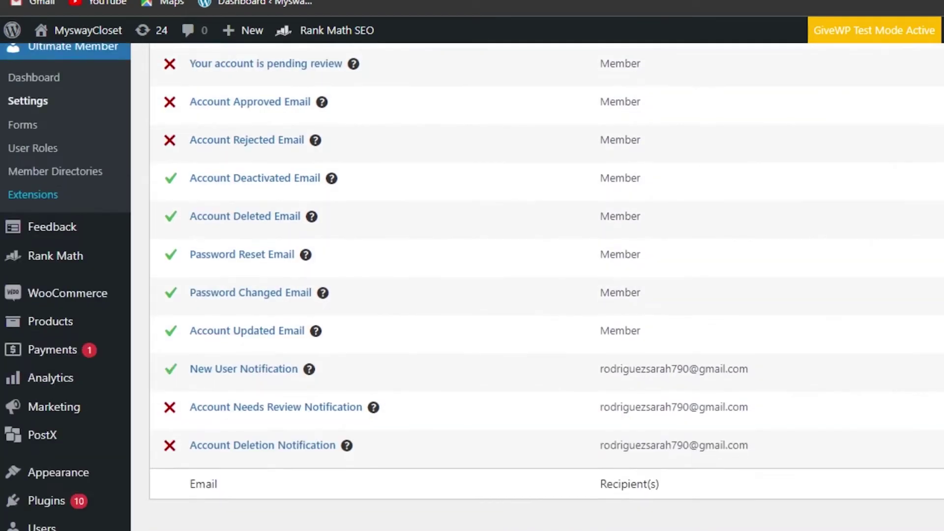
scroll(546, 285, "up", 1)
scroll(546, 285, "down", 1)
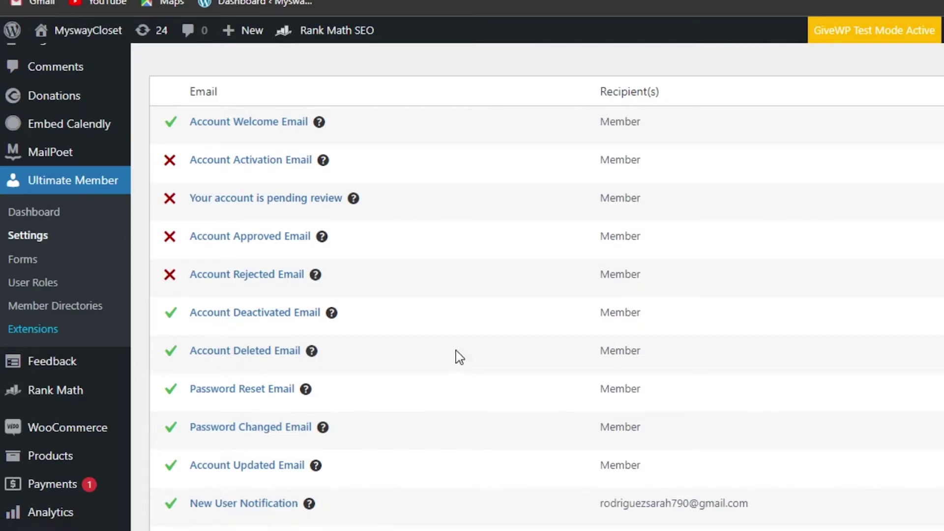
scroll(459, 357, "down", 3)
scroll(742, 57, "up", 2)
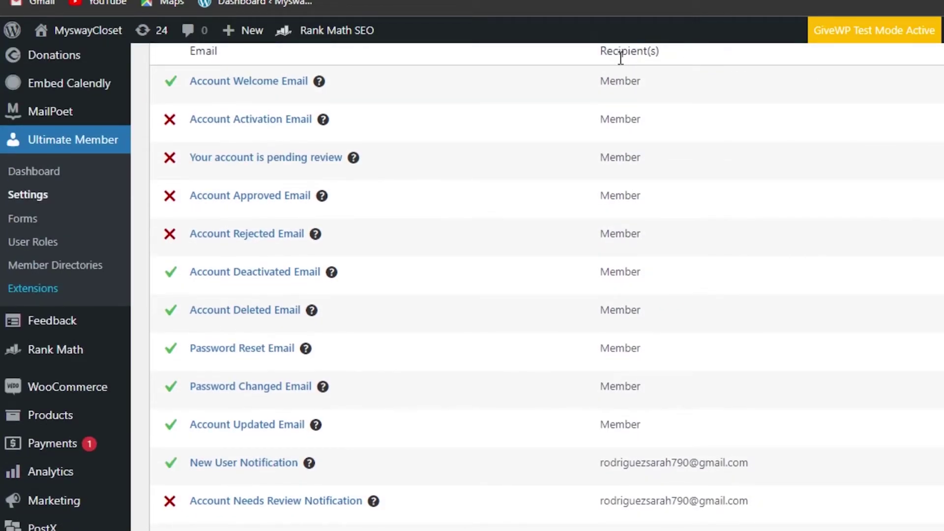
scroll(899, 394, "down", 3)
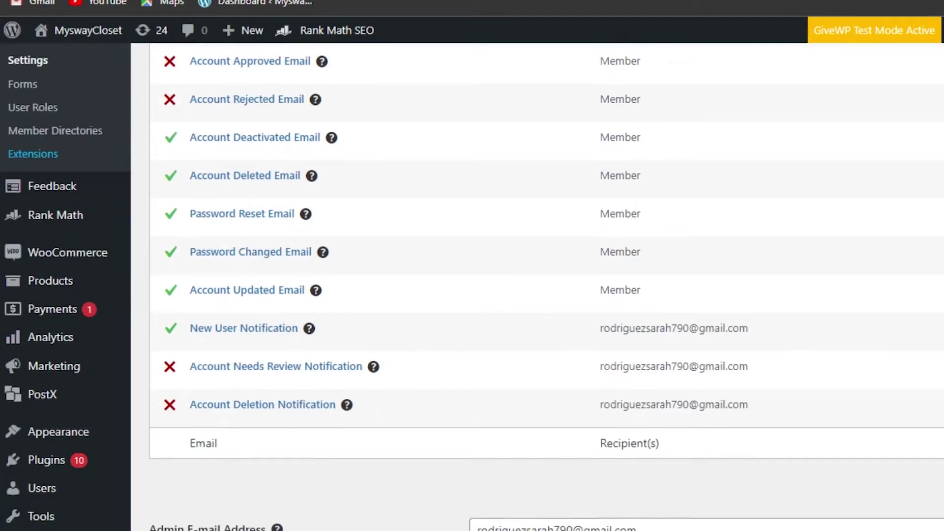
scroll(540, 285, "down", 1)
scroll(541, 285, "up", 9)
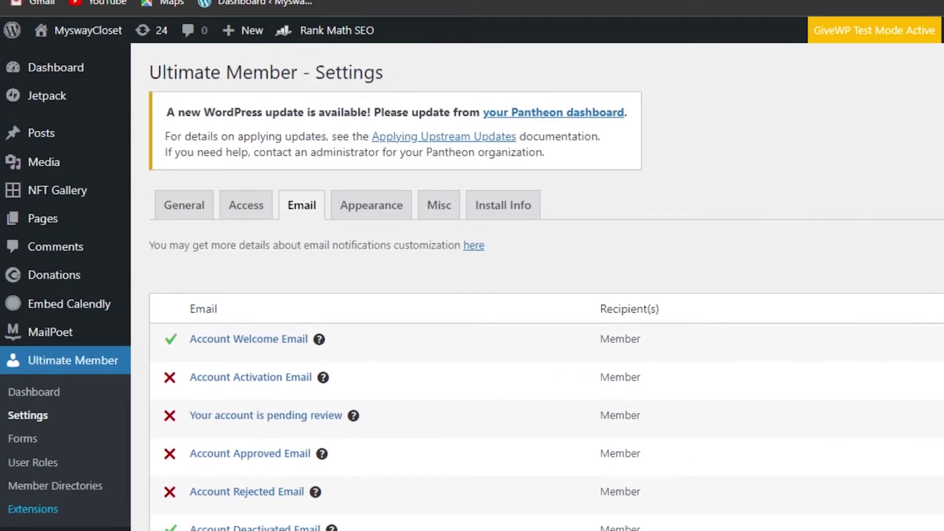
left_click(368, 206)
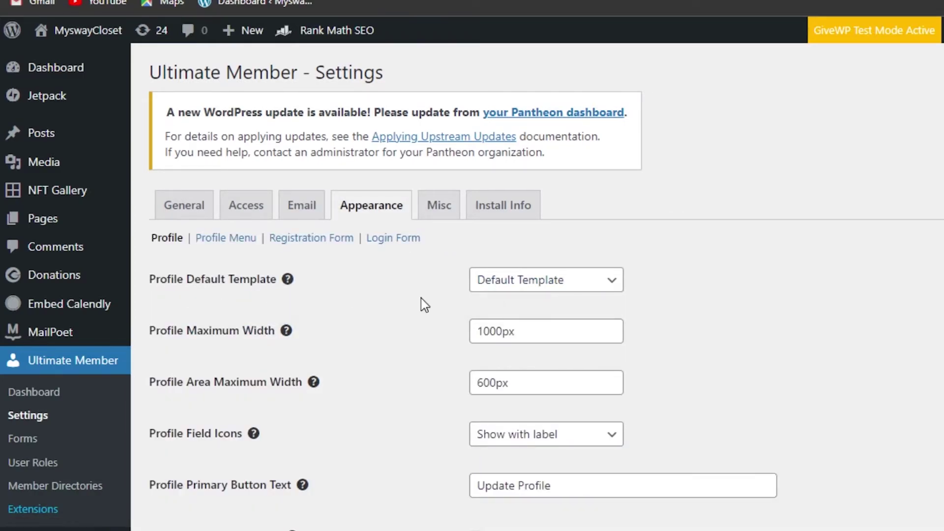
left_click(508, 295)
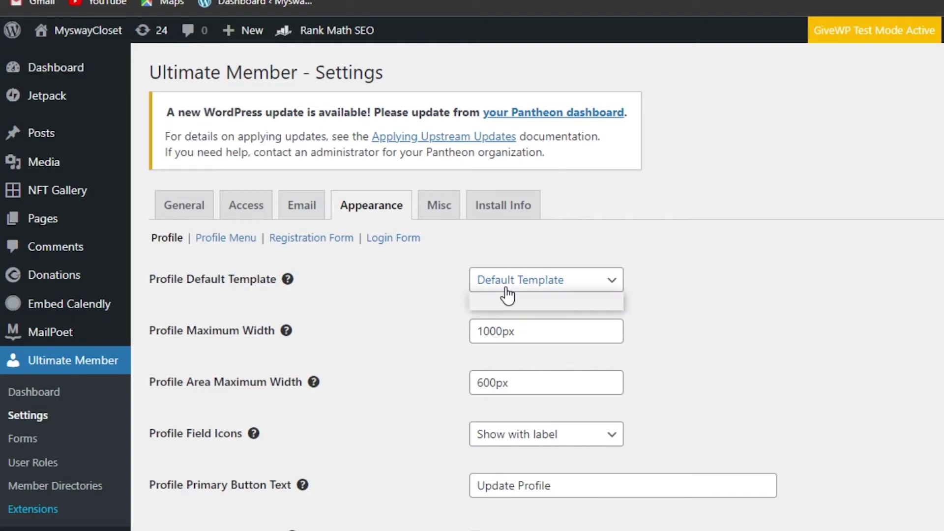
left_click(751, 289)
left_click(751, 289)
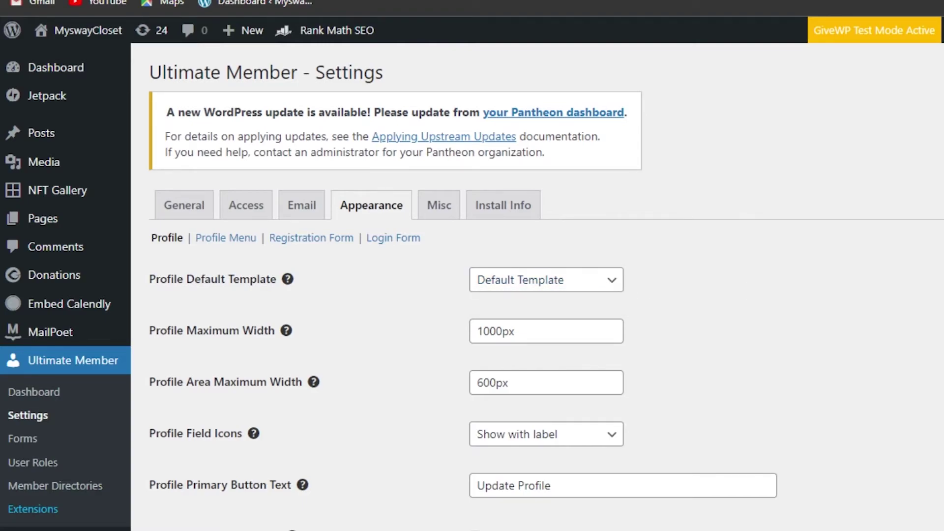
scroll(472, 285, "down", 8)
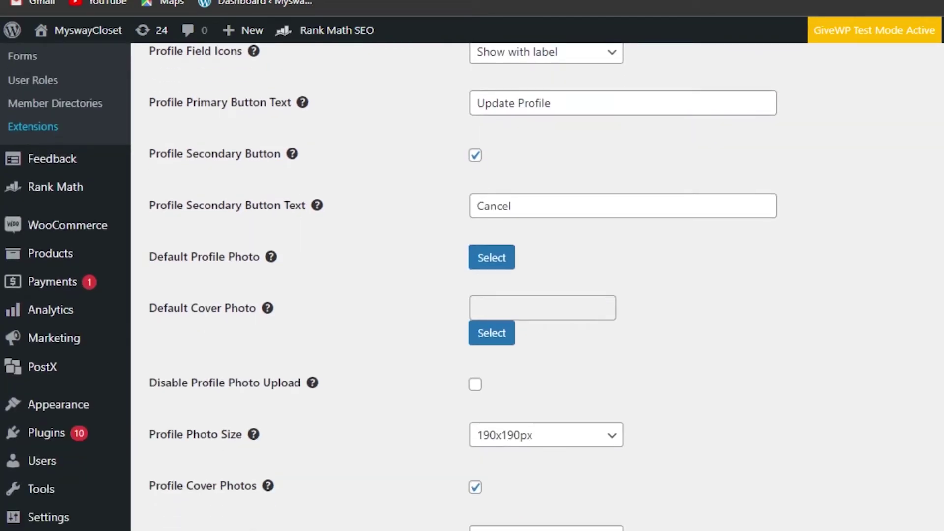
scroll(472, 285, "down", 5)
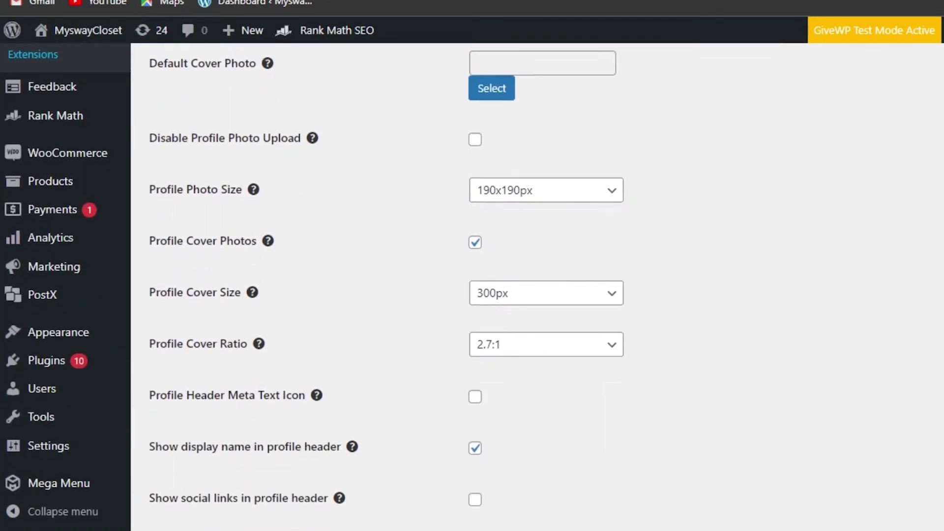
scroll(472, 286, "down", 6)
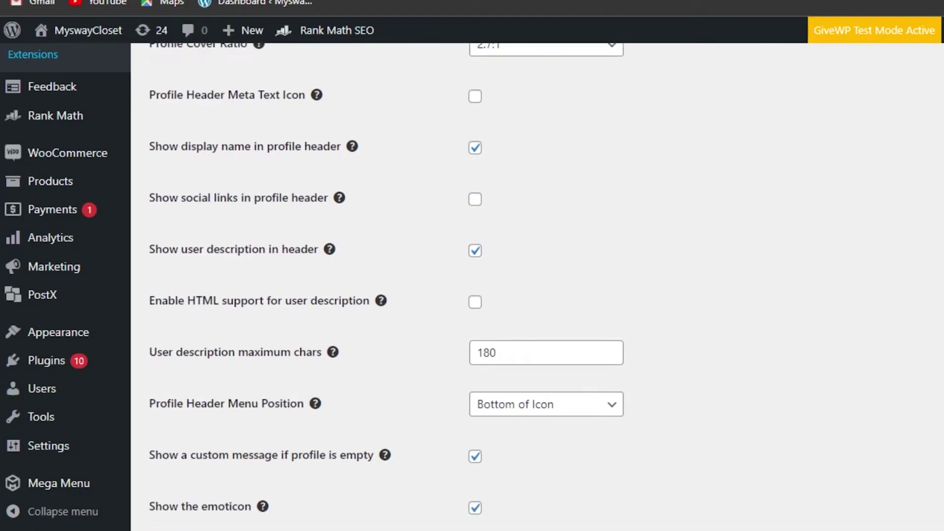
scroll(472, 285, "down", 2)
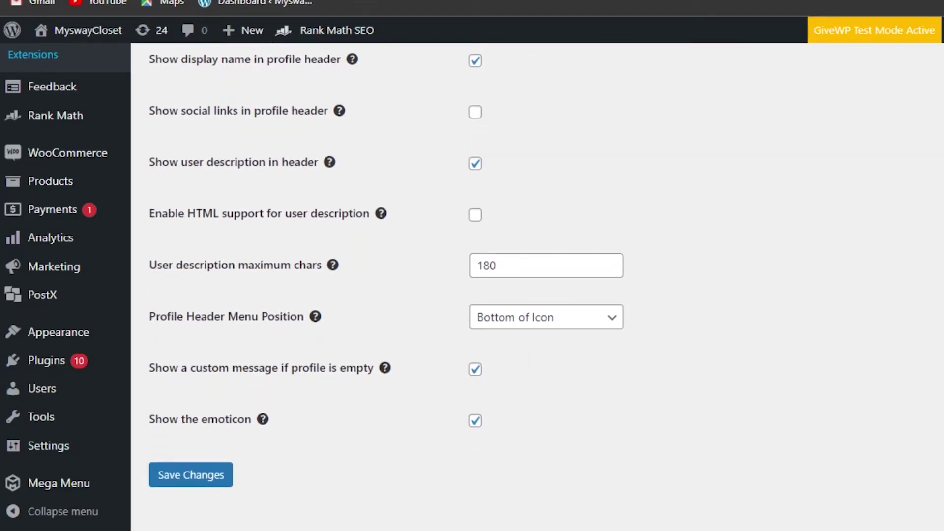
scroll(472, 285, "up", 18)
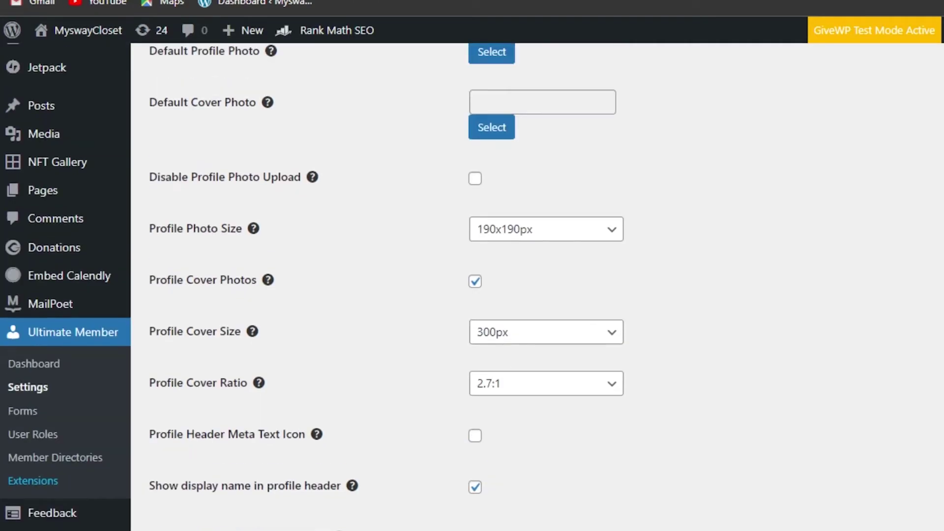
scroll(472, 285, "down", 8)
scroll(472, 285, "down", 5)
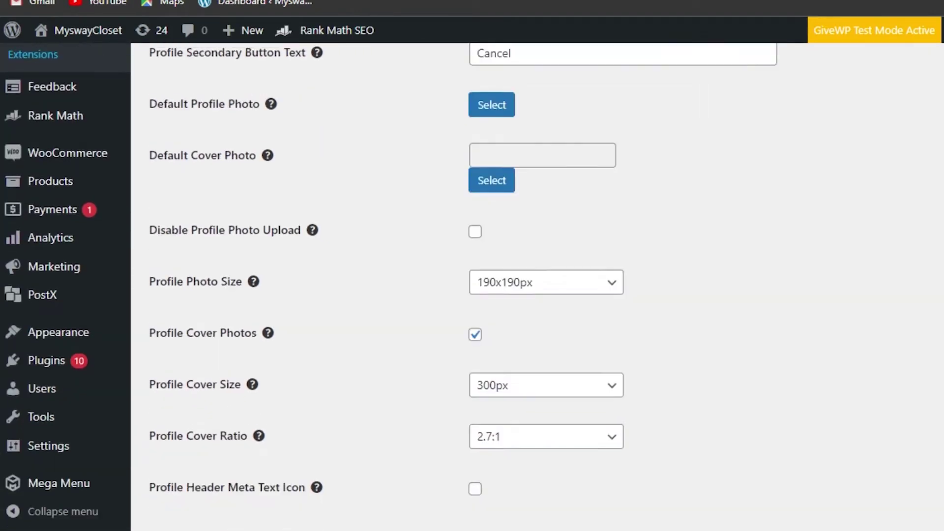
scroll(472, 285, "up", 5)
scroll(472, 285, "up", 8)
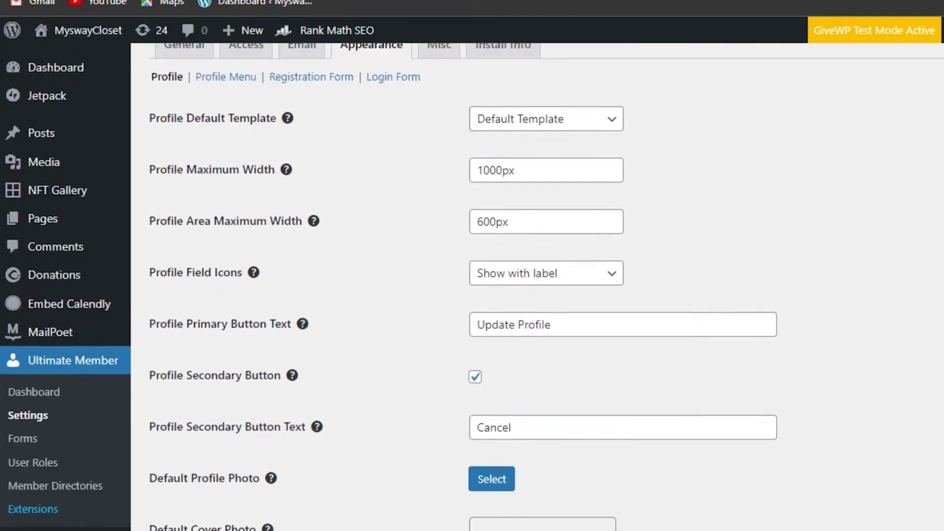
scroll(458, 194, "up", 6)
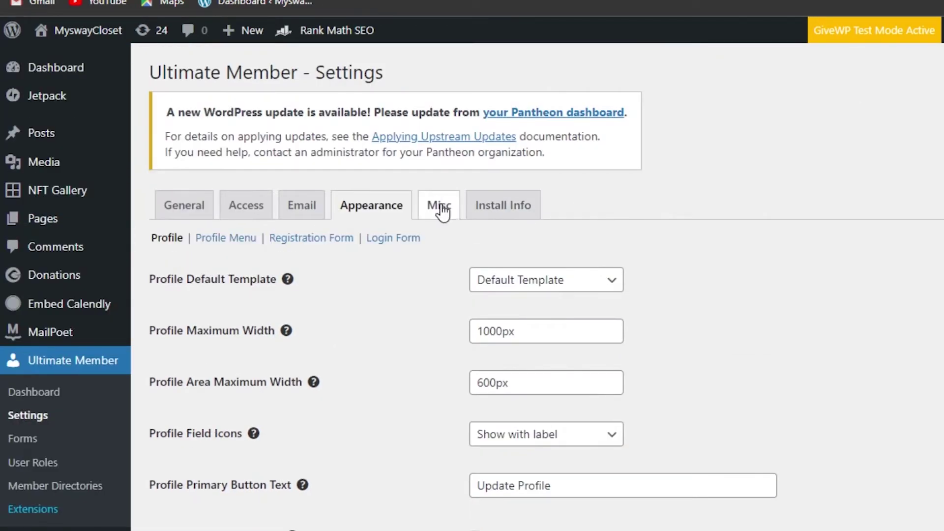
Review Misc settings, including User Profile Title {display_name} | {site_name} and REST API version 2.0
left_click(444, 210)
left_click(504, 221)
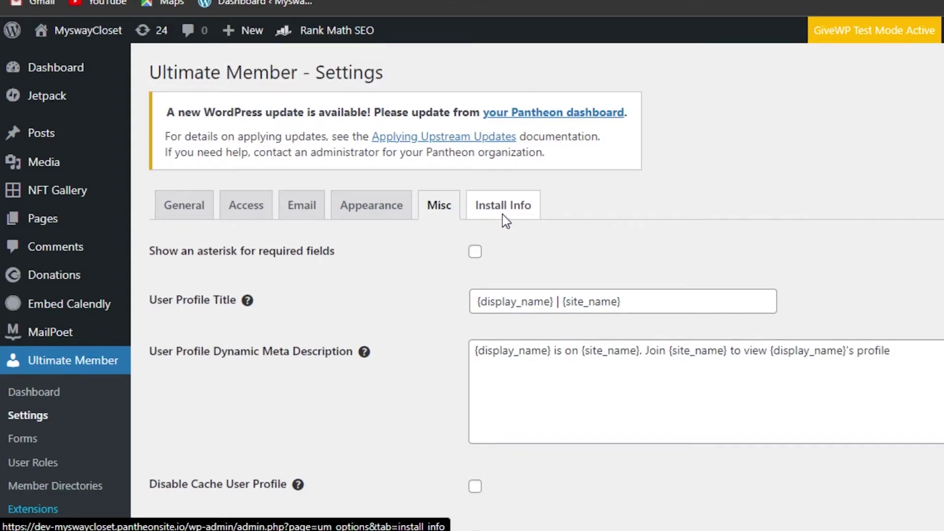
scroll(541, 286, "down", 8)
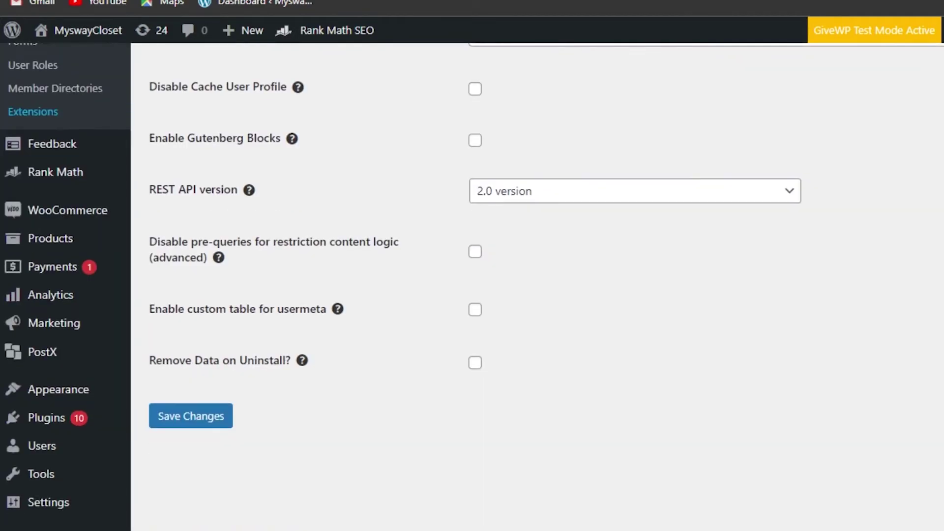
scroll(541, 286, "up", 6)
scroll(541, 285, "up", 2)
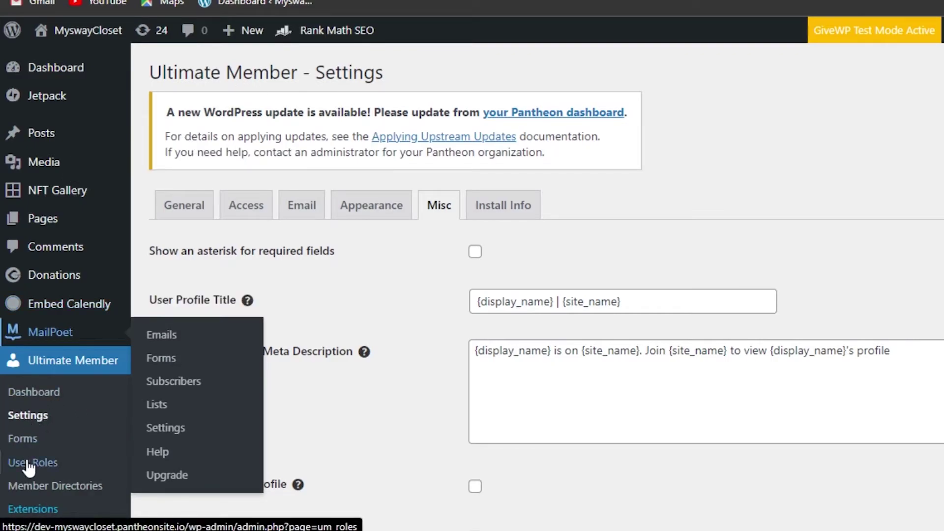
Edit the Default Registration form and scroll to its Username, Name, E-mail and Password fields
left_click(29, 441)
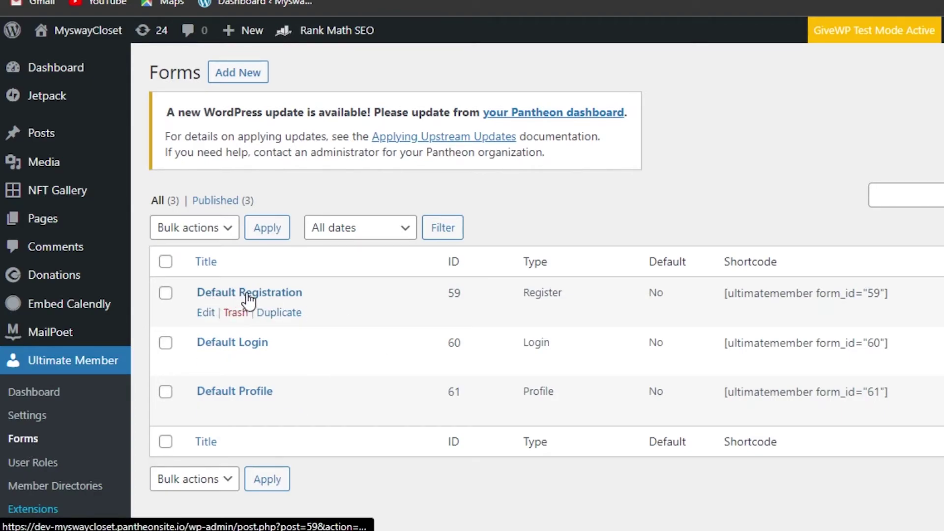
left_click(207, 313)
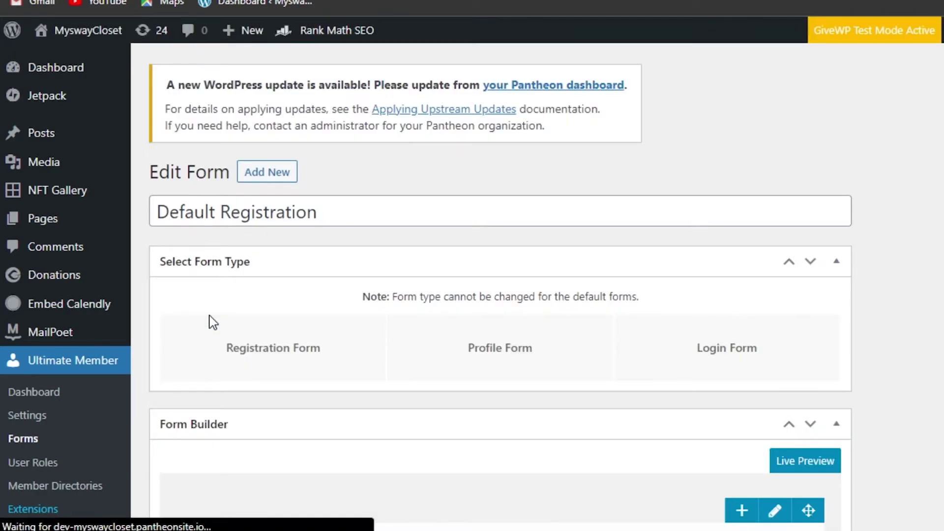
scroll(208, 313, "down", 9)
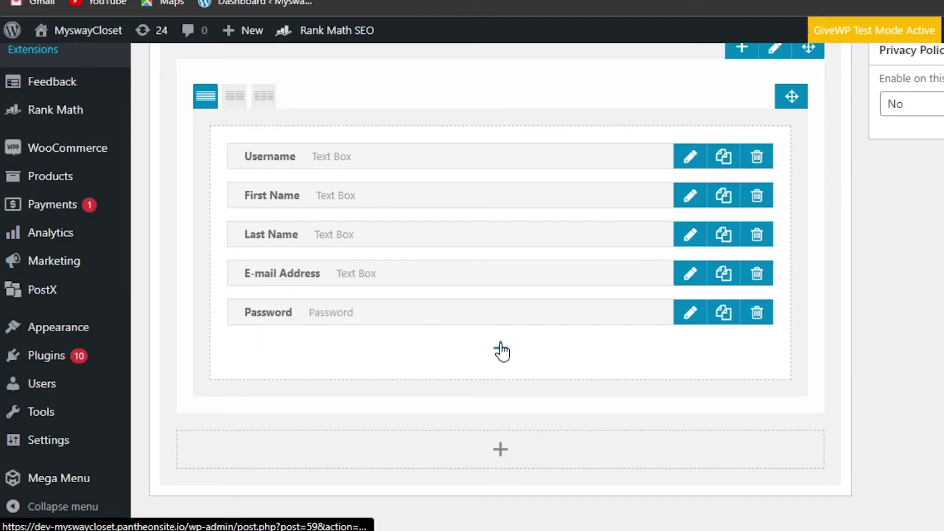
Add a predefined Country dropdown below Password, adding then deleting a trial Gender field
left_click(500, 346)
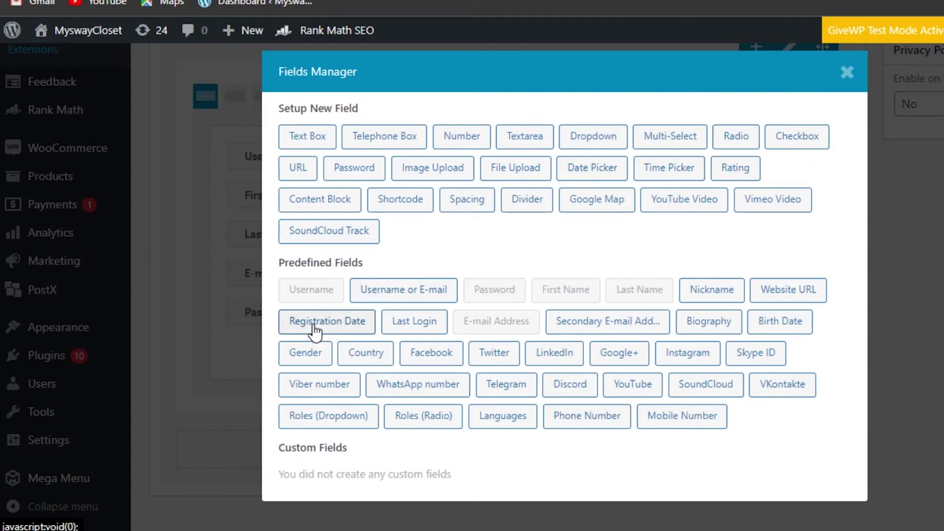
key("Escape")
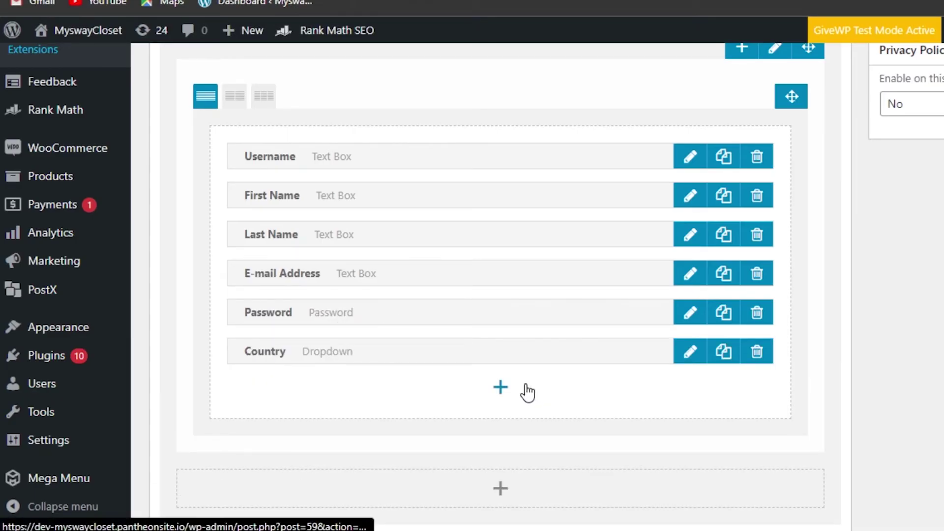
left_click(500, 388)
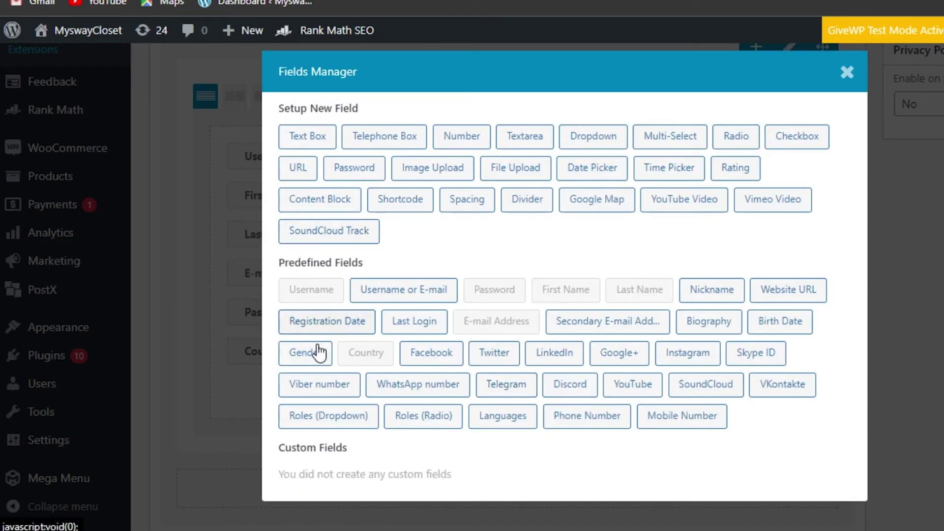
left_click(317, 354)
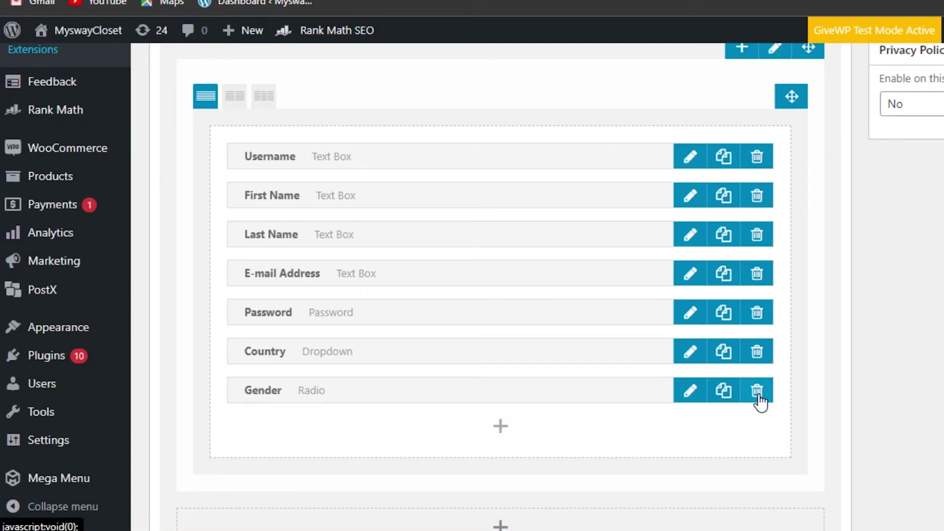
left_click(755, 393)
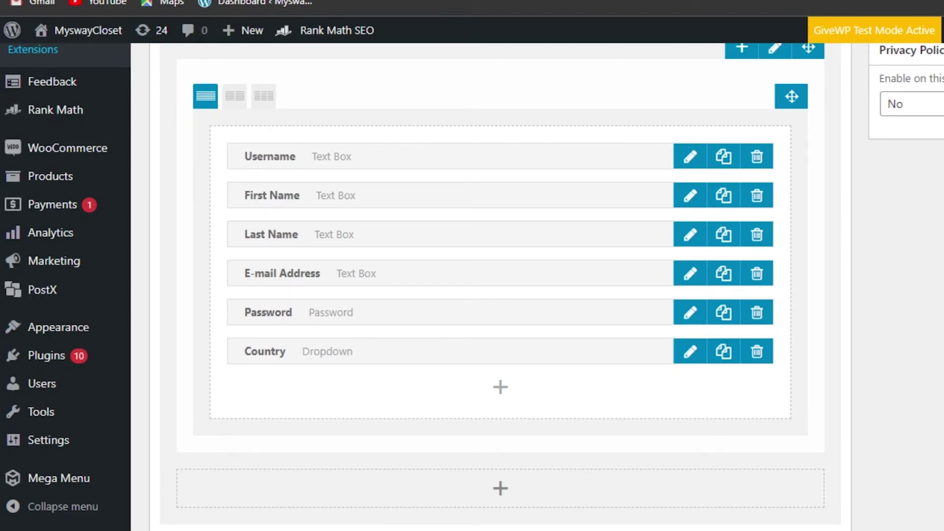
scroll(909, 333, "up", 9)
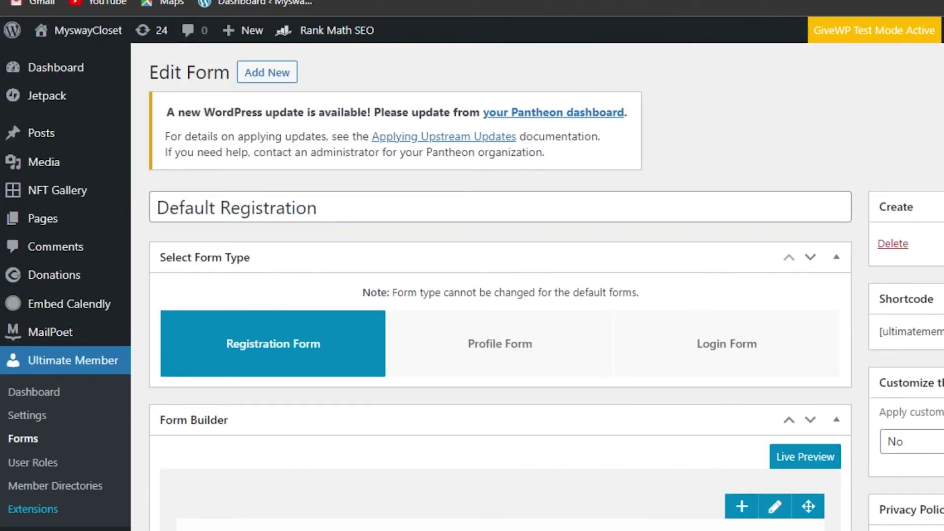
Change the form title from 'Default Registration' to 'Registration'
scroll(500, 285, "down", 9)
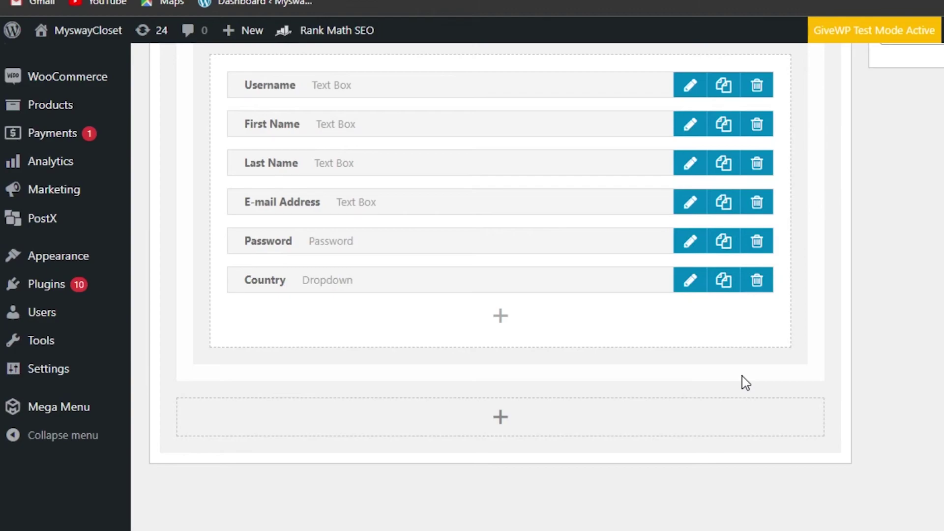
scroll(500, 285, "up", 9)
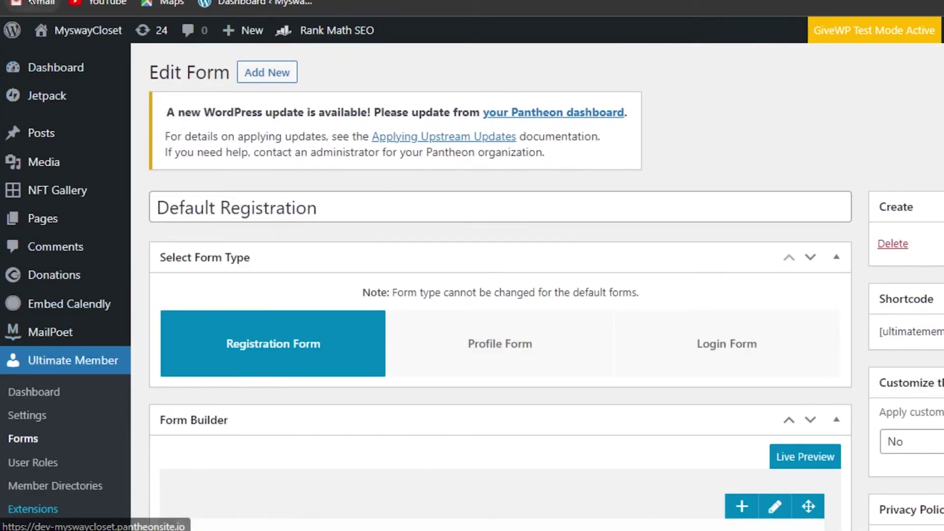
left_click(329, 217)
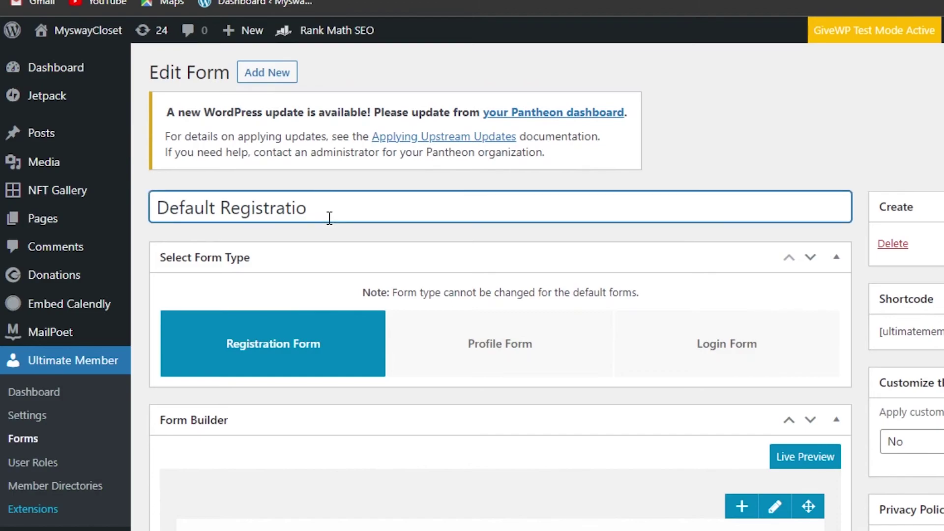
key("BackSpace")
key("BackSpace")
key("BackSpace")
key("BackSpace")
key("BackSpace")
key("BackSpace")
key("BackSpace")
key("BackSpace")
key("BackSpace")
key("BackSpace")
key("BackSpace")
key("BackSpace")
key("BackSpace")
key("BackSpace")
key("BackSpace")
key("BackSpace")
key("BackSpace")
key("BackSpace")
key("BackSpace")
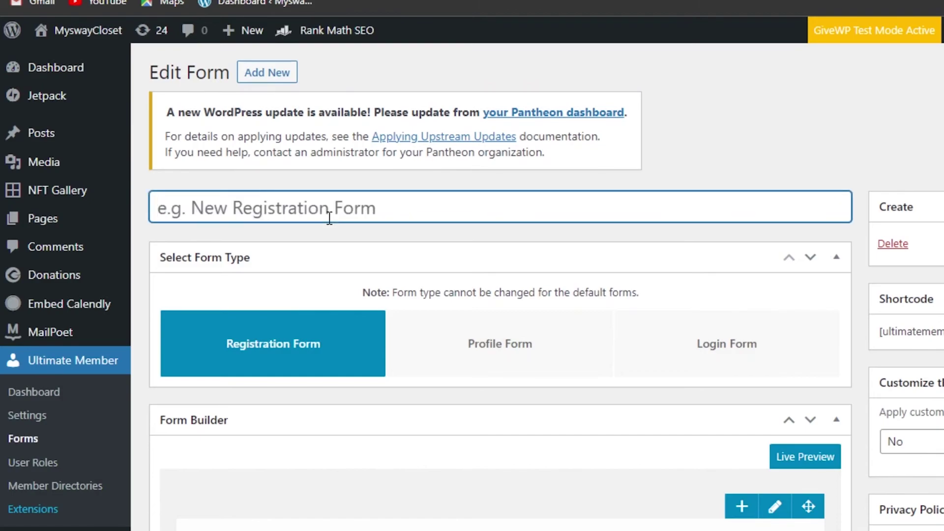
type("Regi")
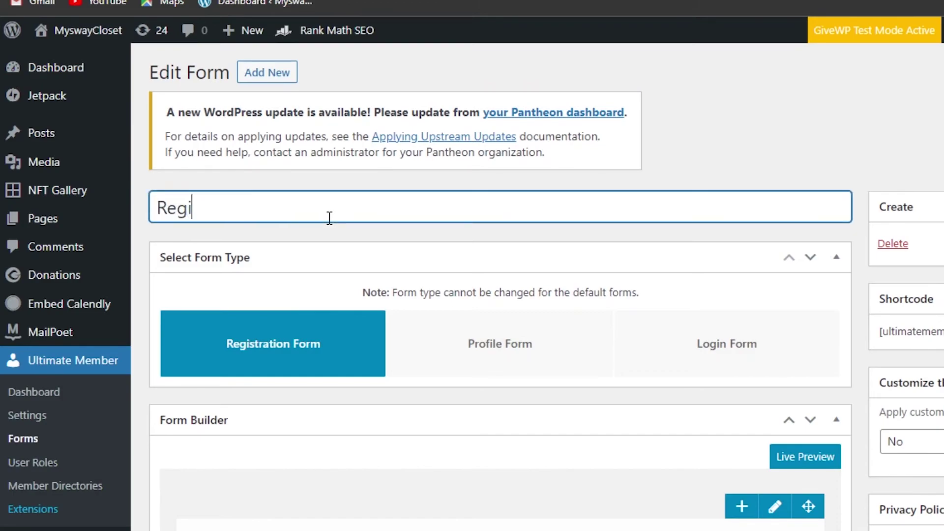
type("stration")
scroll(817, 383, "down", 5)
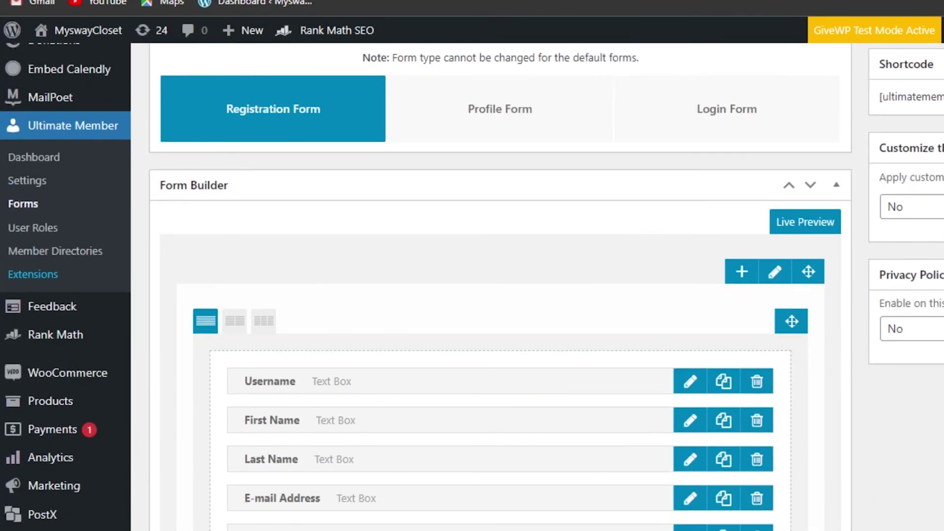
scroll(818, 383, "up", 5)
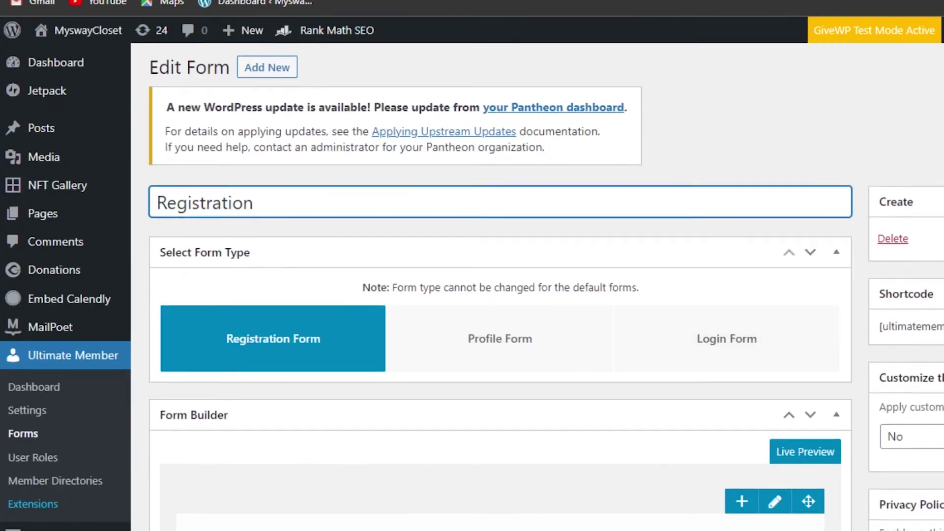
scroll(492, 295, "down", 5)
scroll(491, 295, "up", 5)
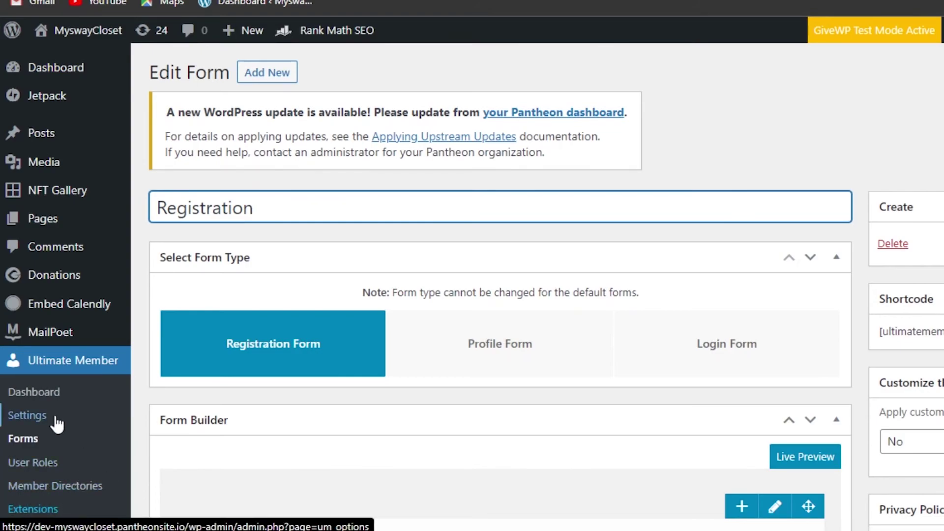
Exit the registration form editor for the Ultimate Member overview, then go to the WordPress Dashboard
left_click(34, 392)
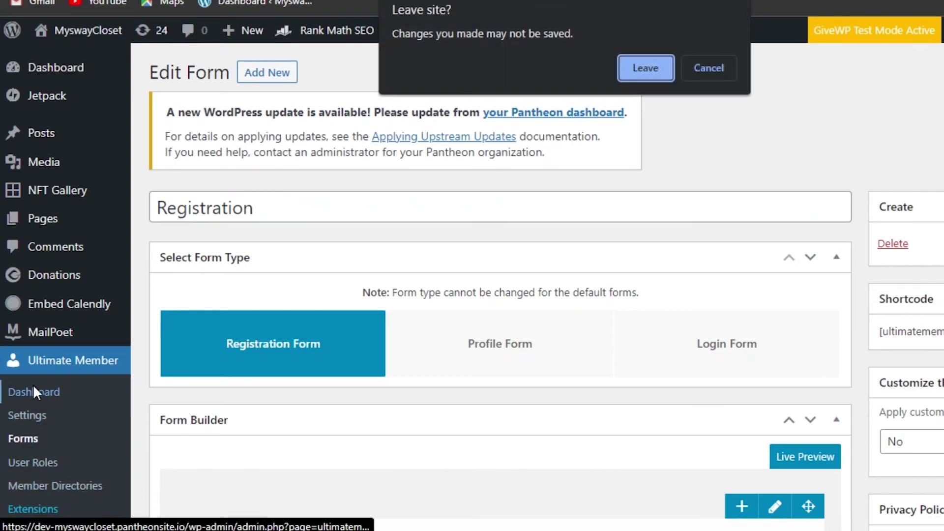
left_click(652, 69)
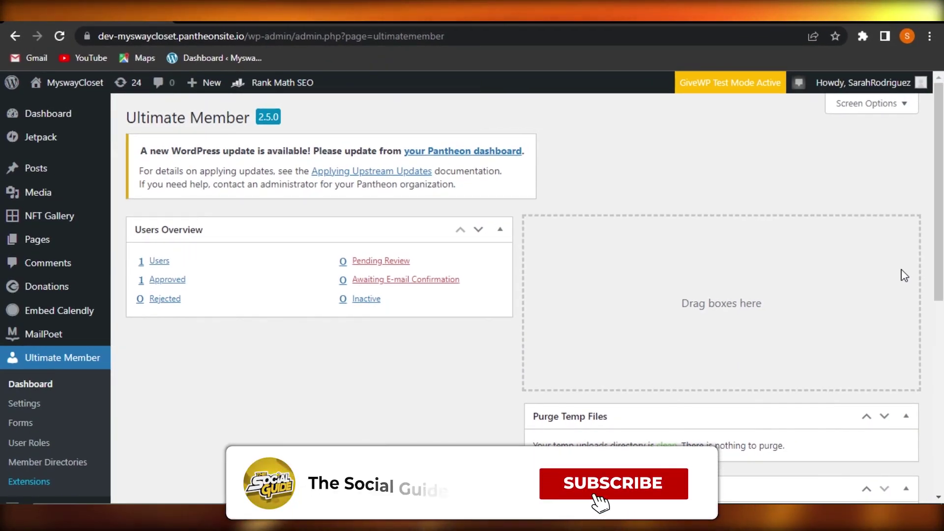
left_click(34, 117)
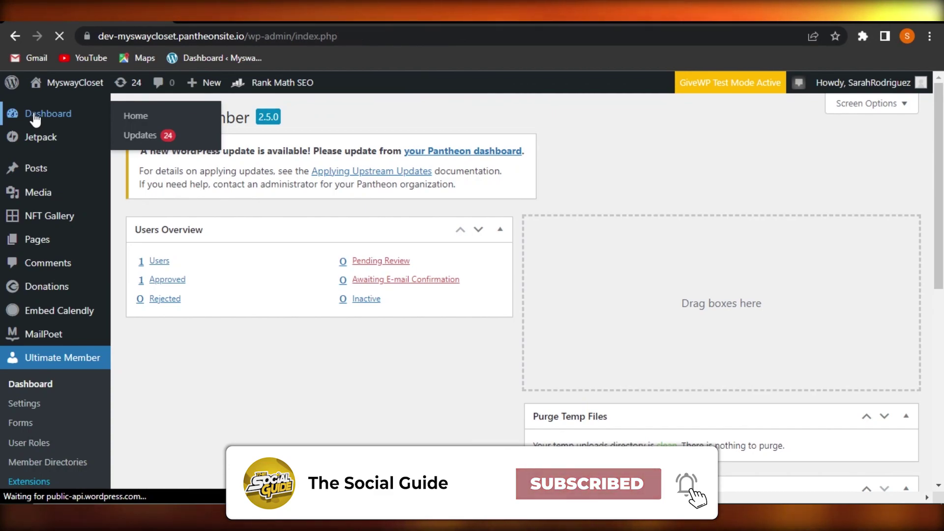